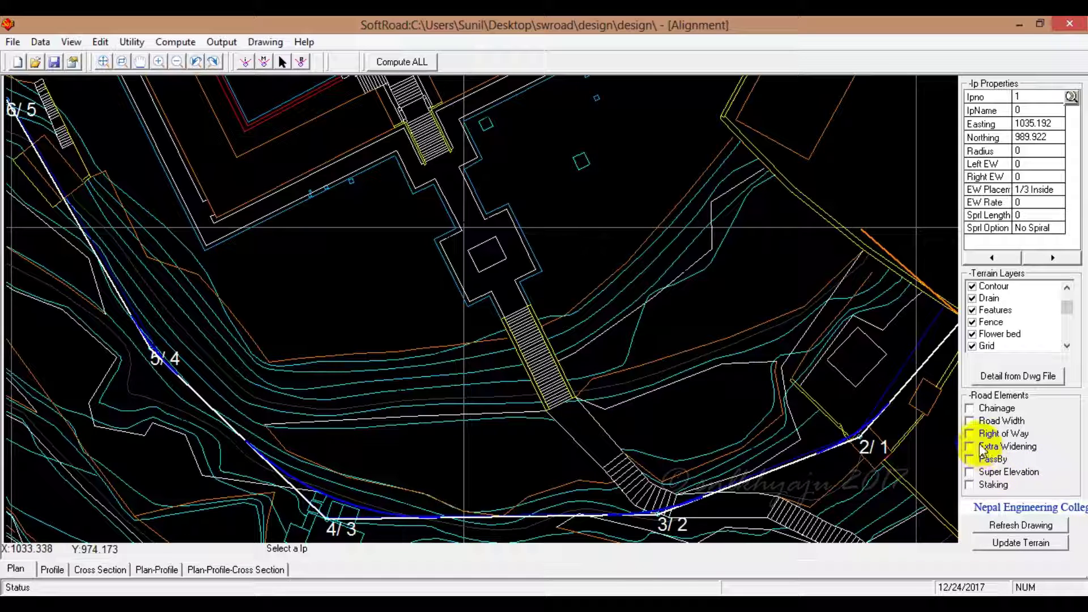
- Display chainage, road width, right of way, extra widening, pass-bys, superelevation and staking on the plan
{"action": "left_click", "coordinate": [970, 409]}
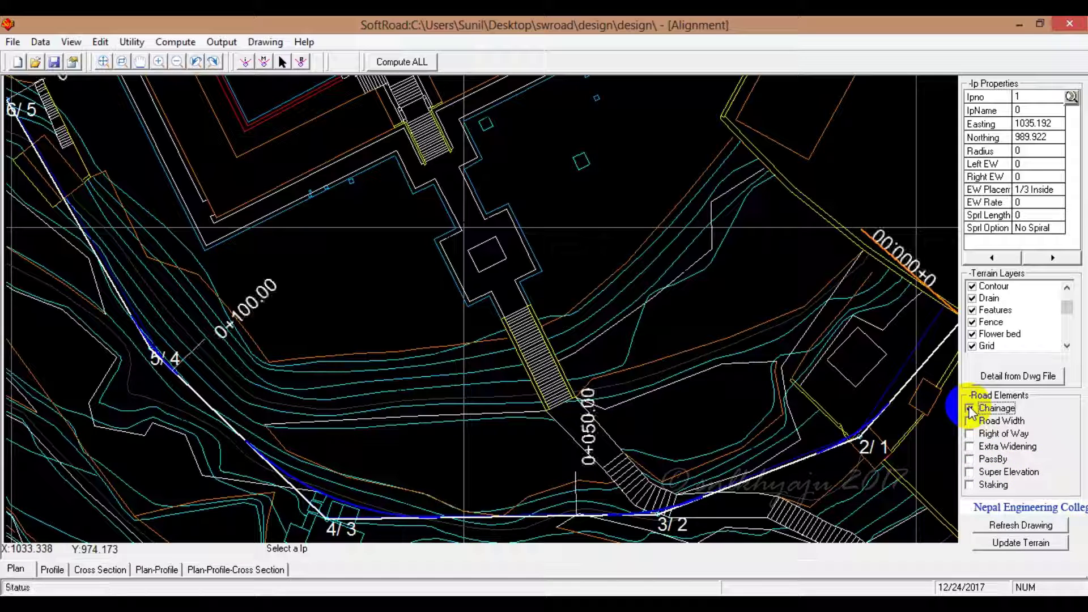
{"action": "left_click", "coordinate": [972, 423]}
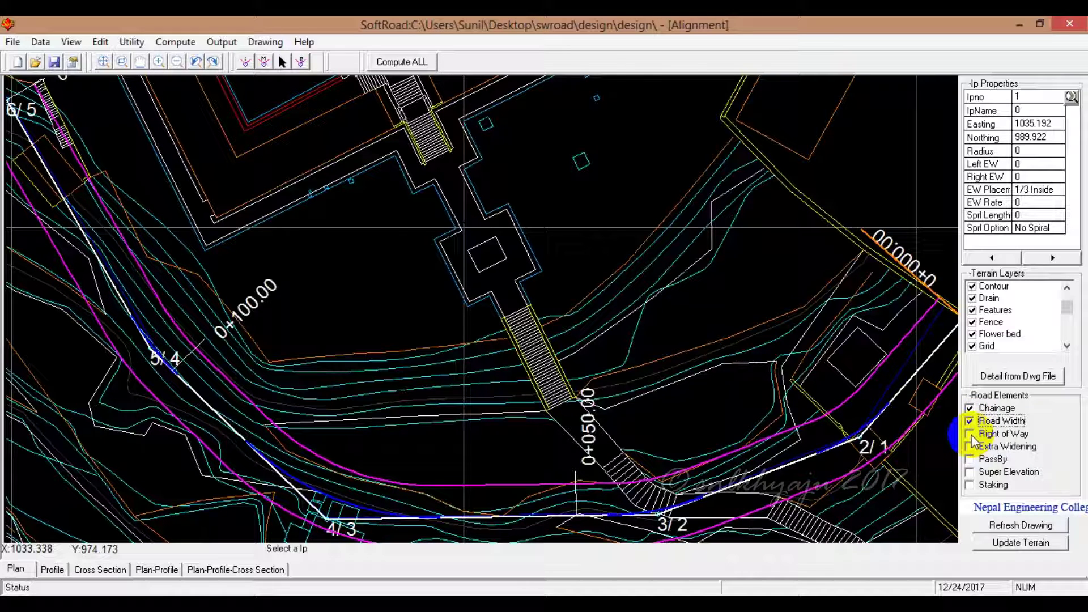
{"action": "left_click", "coordinate": [972, 435]}
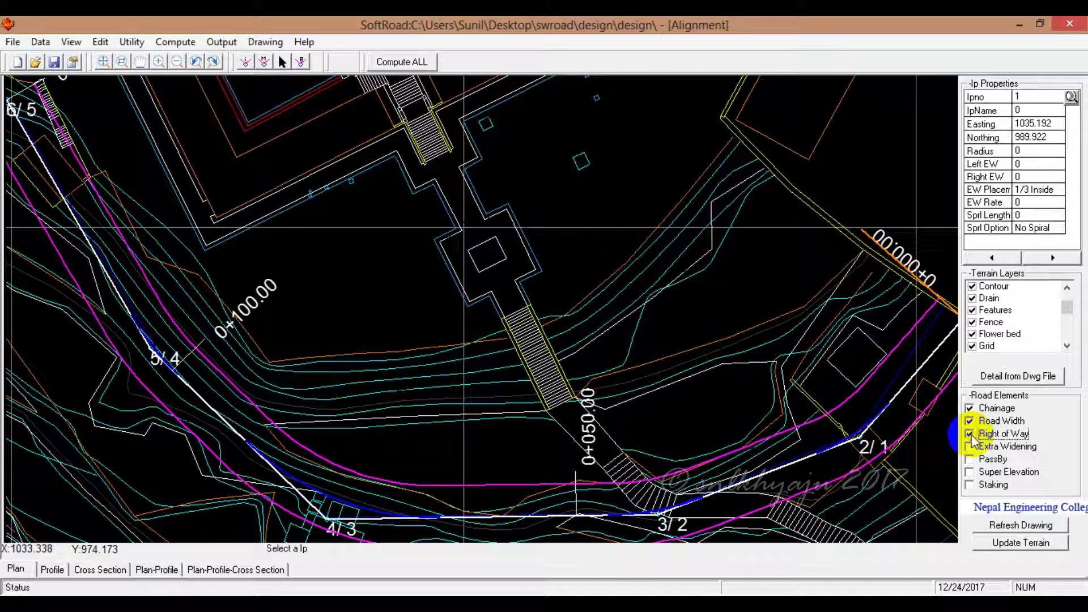
{"action": "left_click", "coordinate": [972, 447]}
{"action": "left_click", "coordinate": [973, 461]}
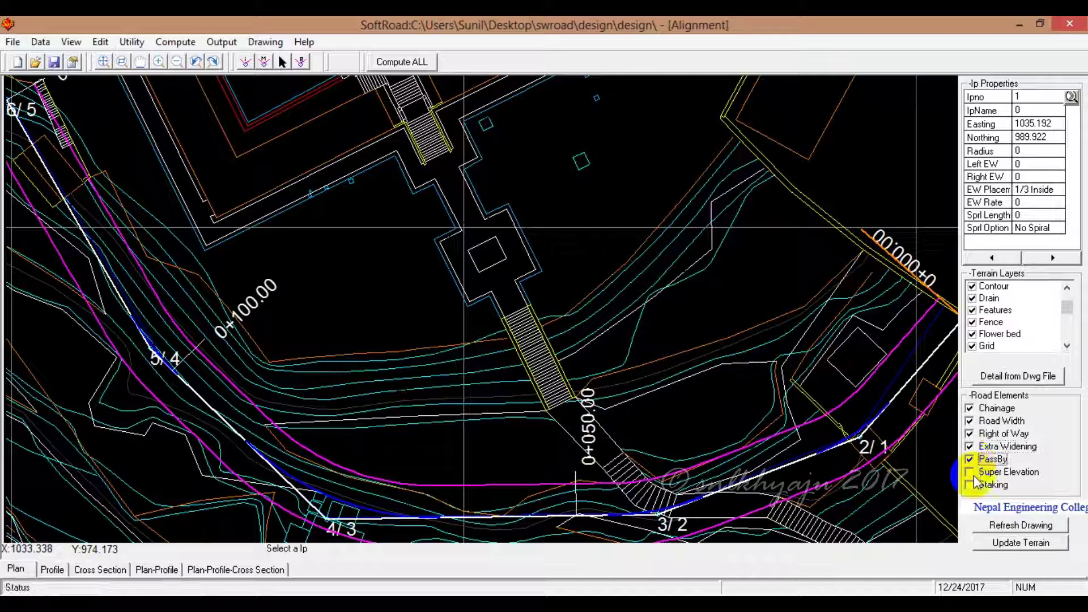
{"action": "left_click", "coordinate": [973, 473]}
{"action": "left_click", "coordinate": [971, 486]}
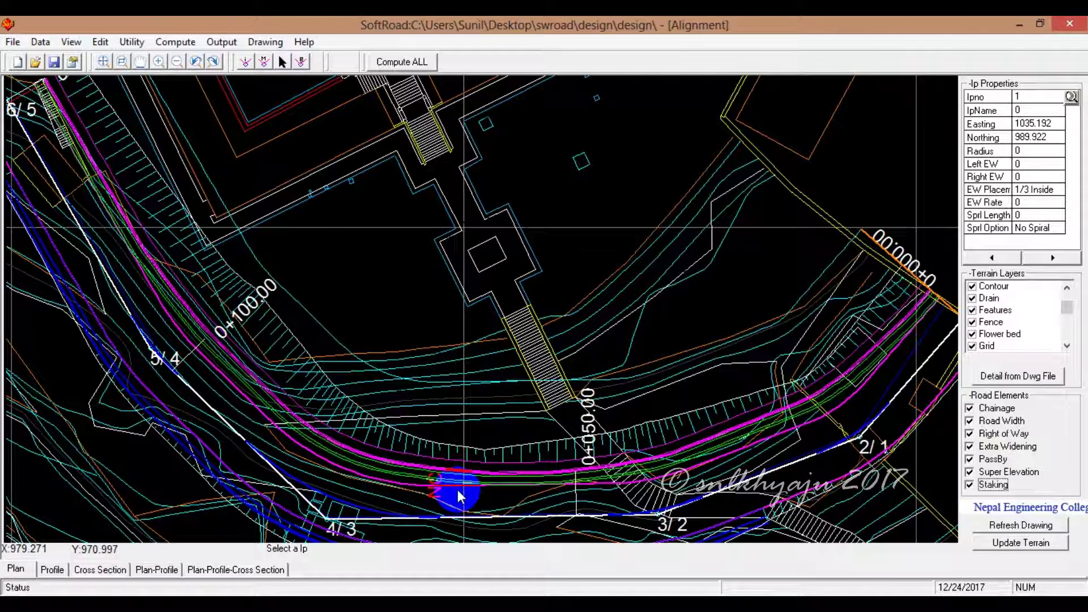
{"action": "left_click", "coordinate": [53, 573]}
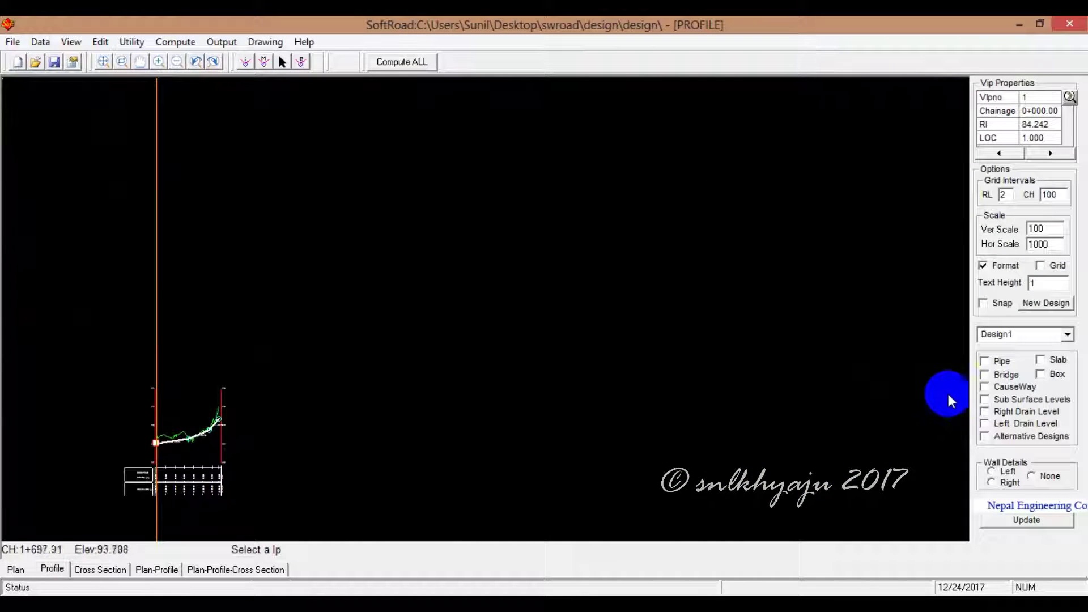
- Zoom into the profile and enable CauseWay at the 1.30%/4.32% grade junction, then view the plan
{"action": "left_click", "coordinate": [985, 388]}
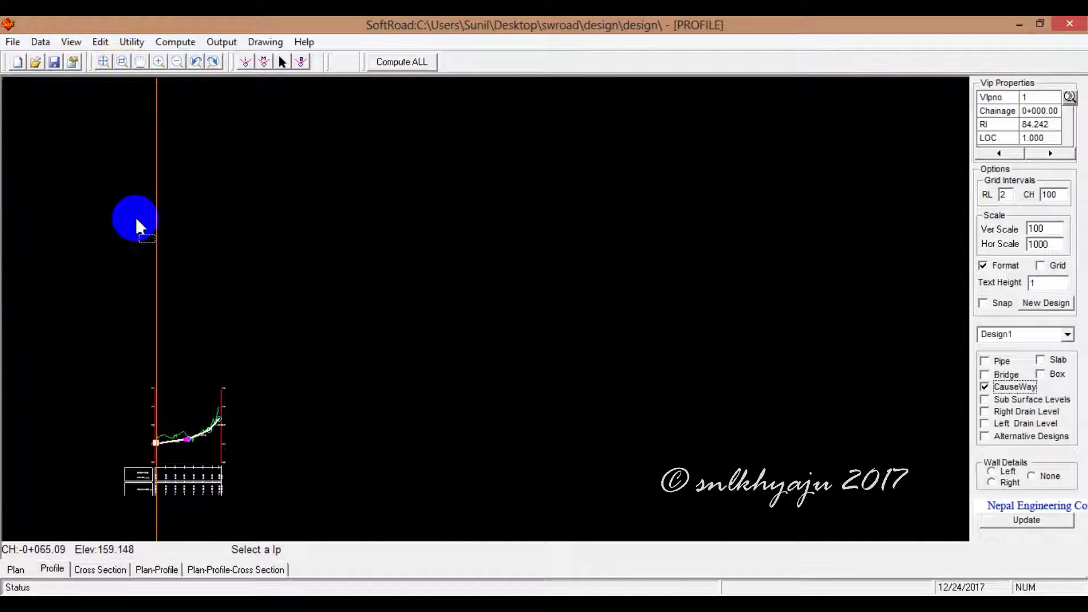
{"action": "left_click_drag", "start_coordinate": [142, 415], "coordinate": [260, 458]}
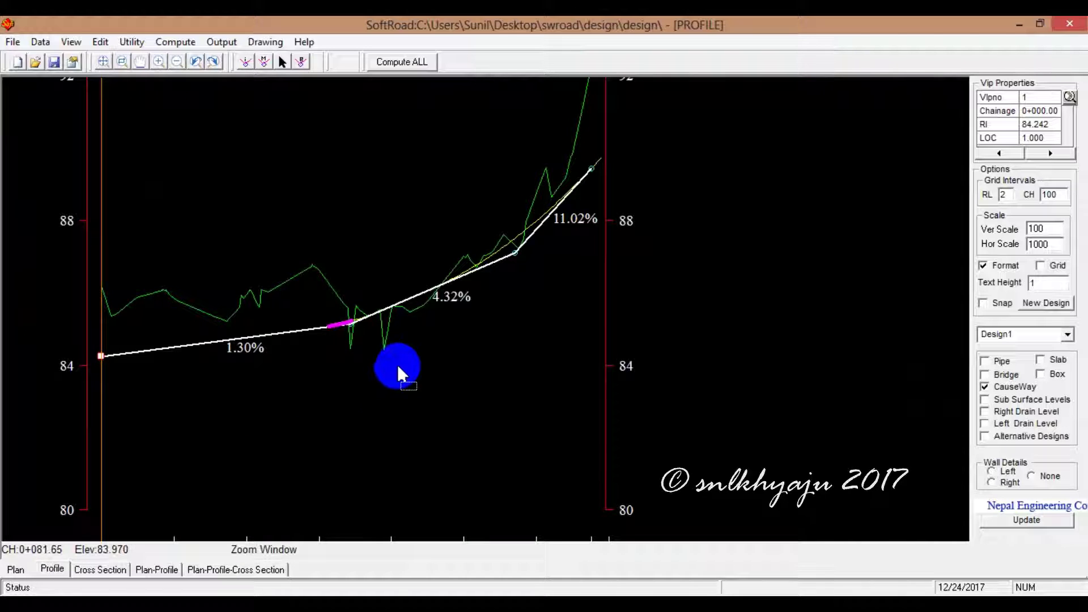
{"action": "left_click", "coordinate": [986, 387]}
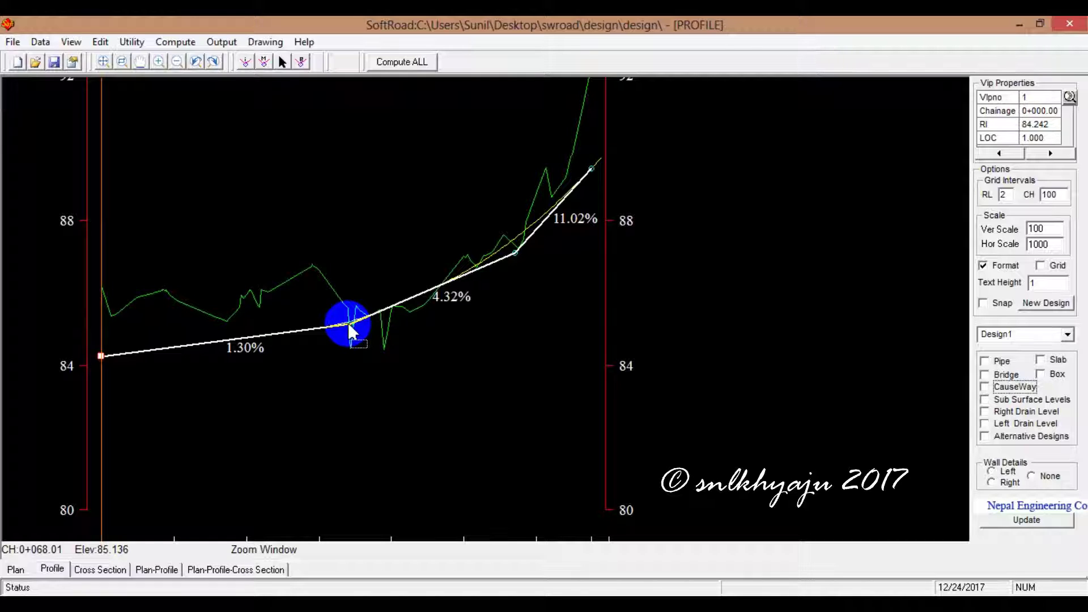
{"action": "left_click", "coordinate": [16, 568]}
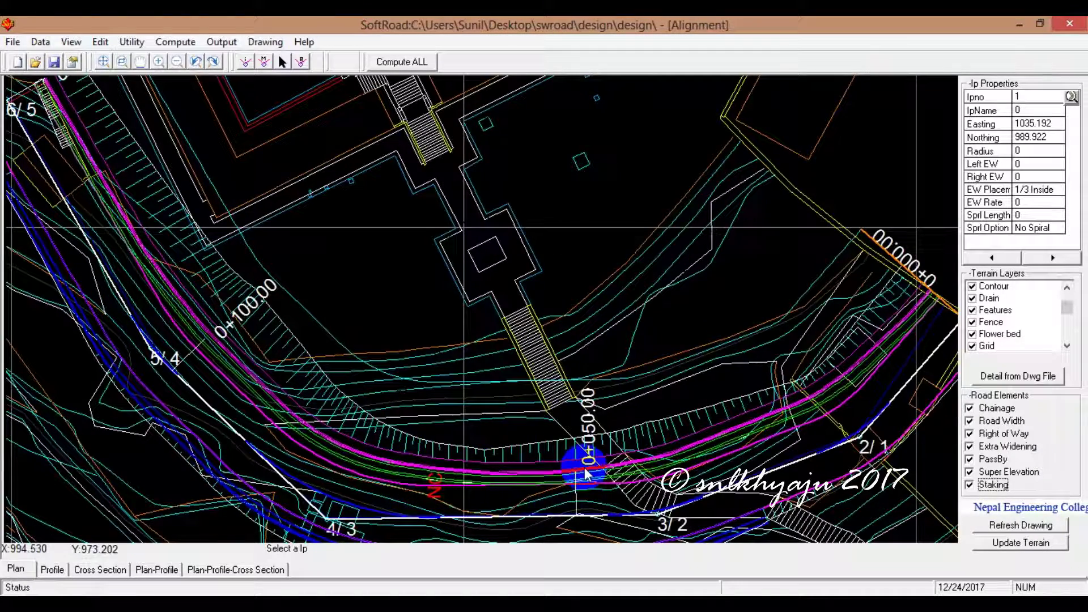
{"action": "left_click", "coordinate": [52, 570]}
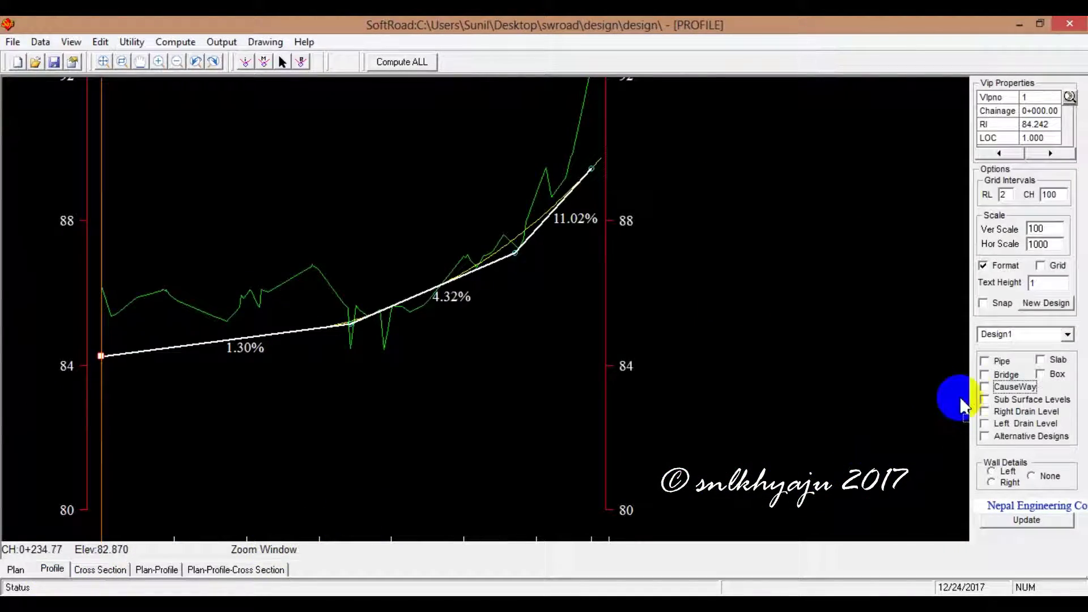
{"action": "left_click", "coordinate": [985, 389]}
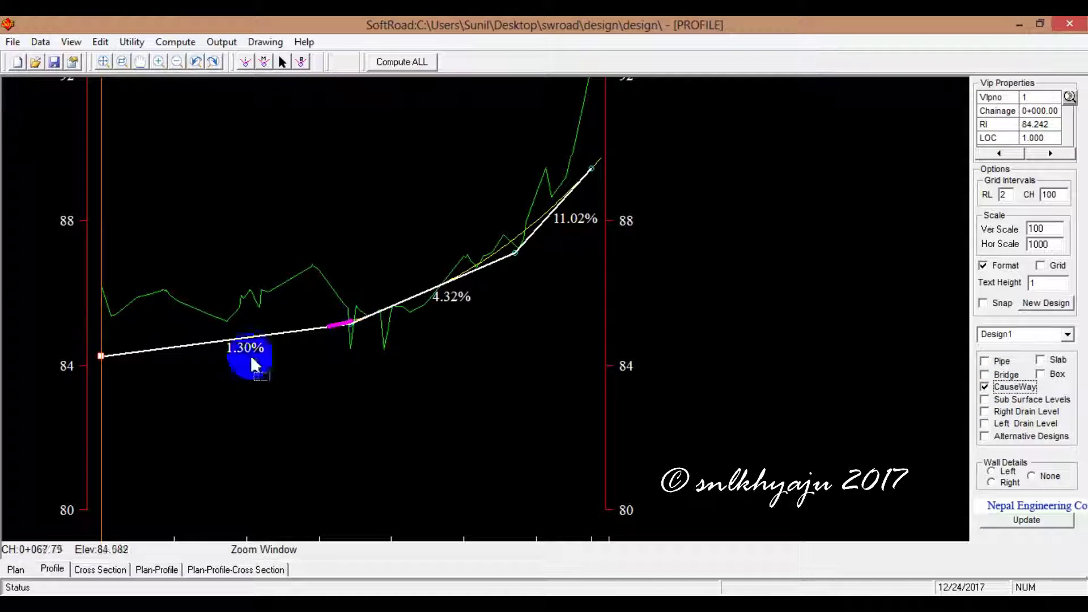
{"action": "left_click", "coordinate": [15, 571]}
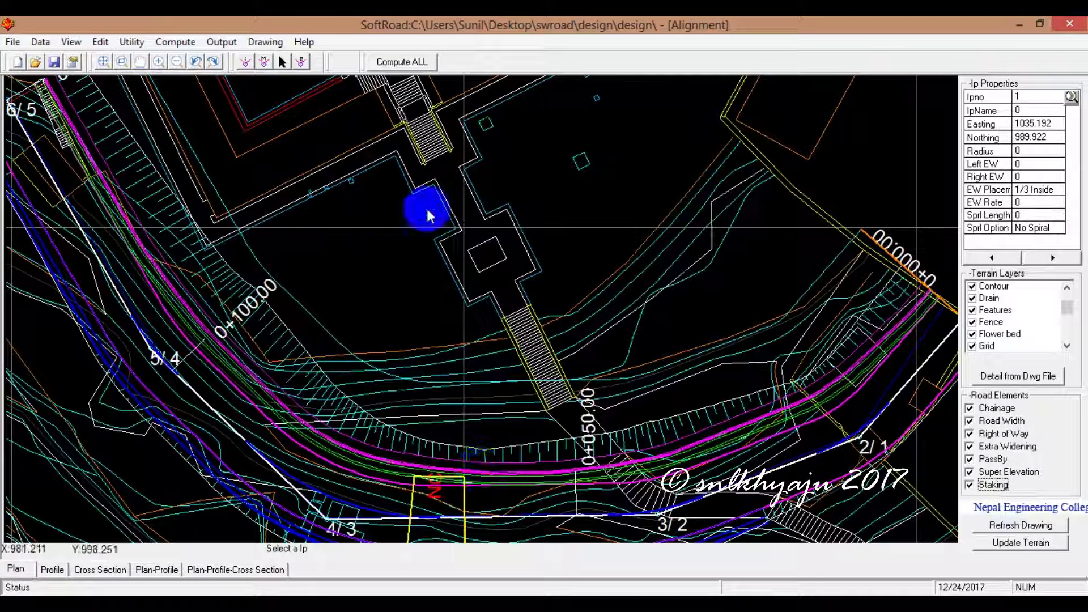
- Zoom the plan to extents, then window in on the causeway between IPs 4/3 and 3/2
{"action": "left_click", "coordinate": [103, 62]}
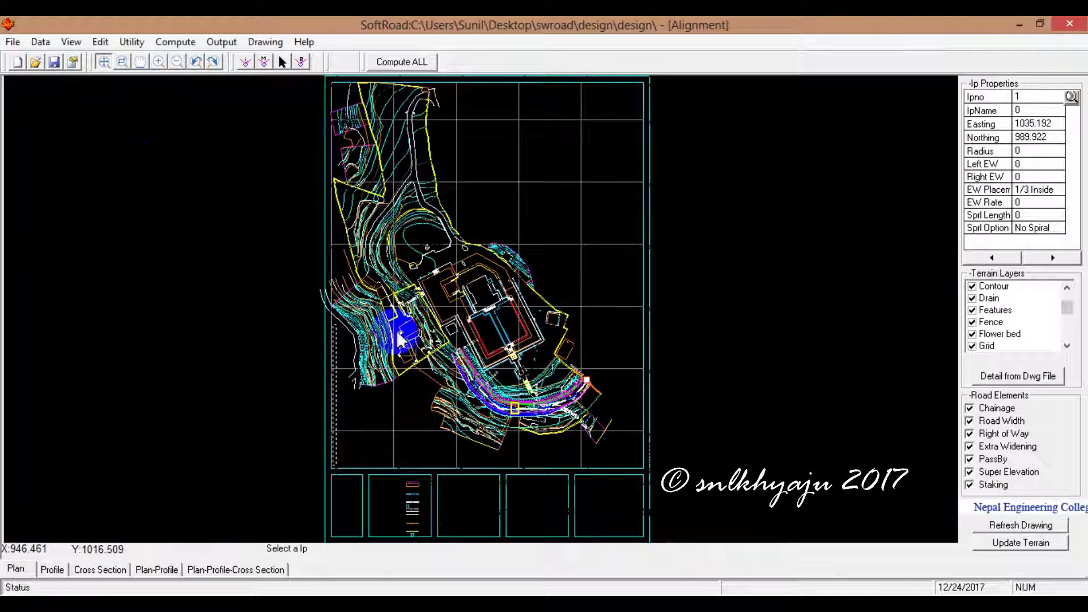
{"action": "left_click", "coordinate": [122, 63]}
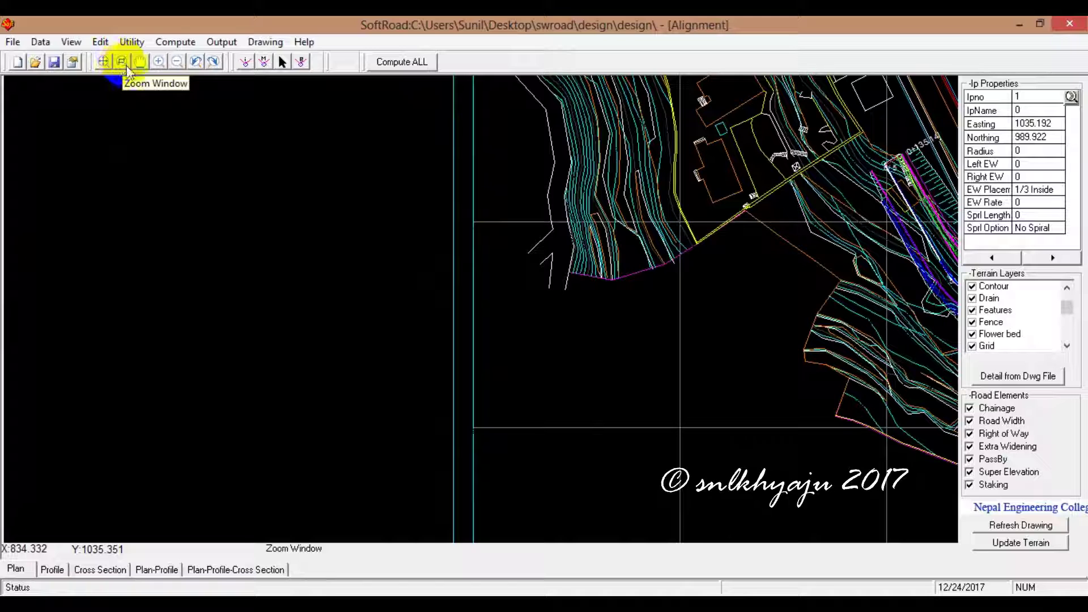
{"action": "left_click", "coordinate": [120, 64]}
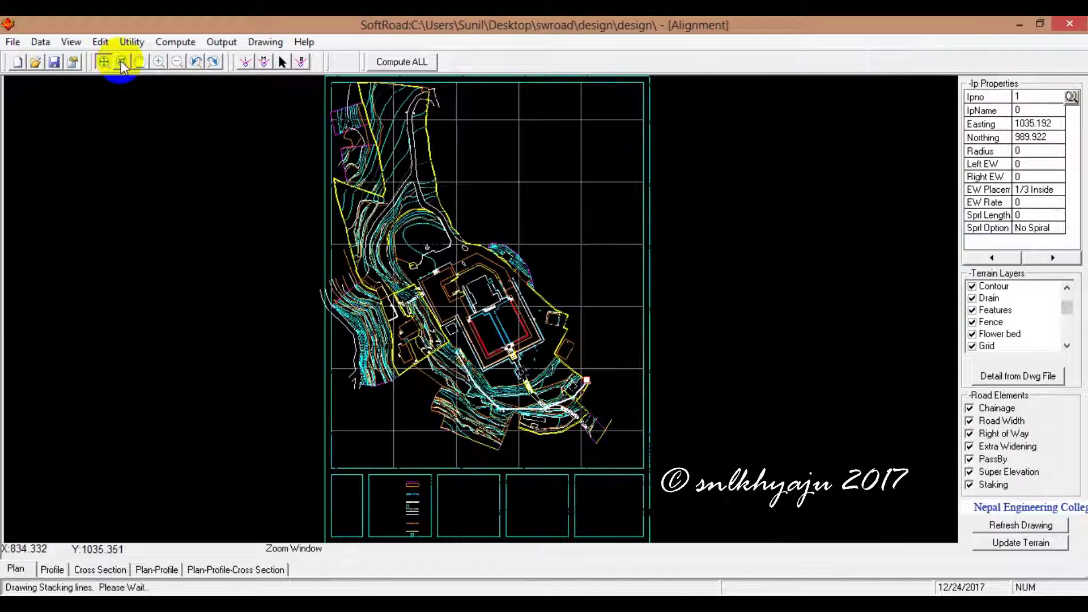
{"action": "left_click", "coordinate": [425, 376]}
{"action": "left_click", "coordinate": [550, 424]}
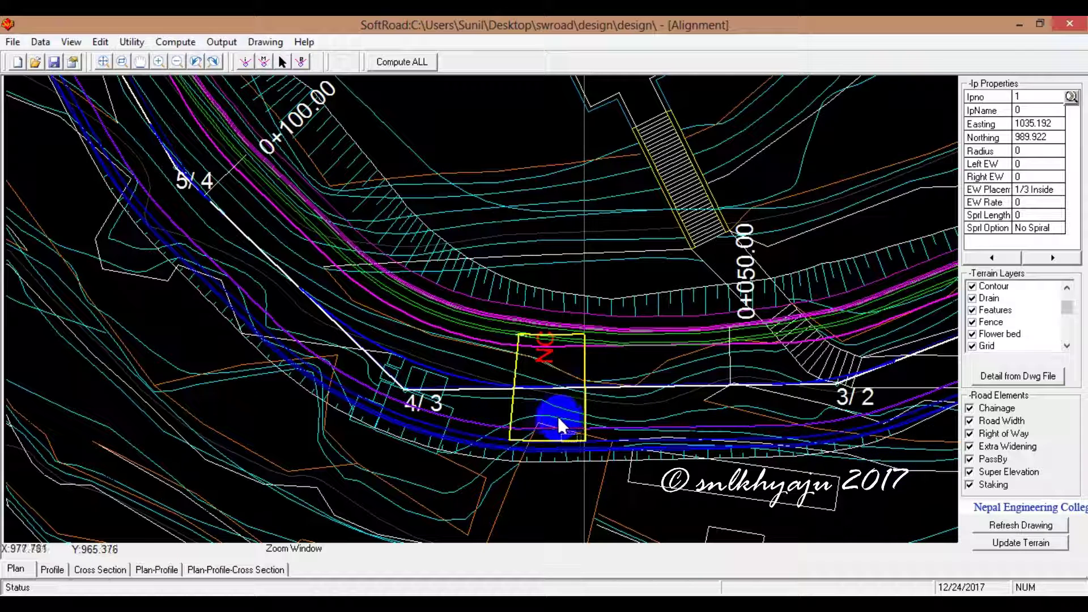
{"action": "left_click", "coordinate": [52, 570]}
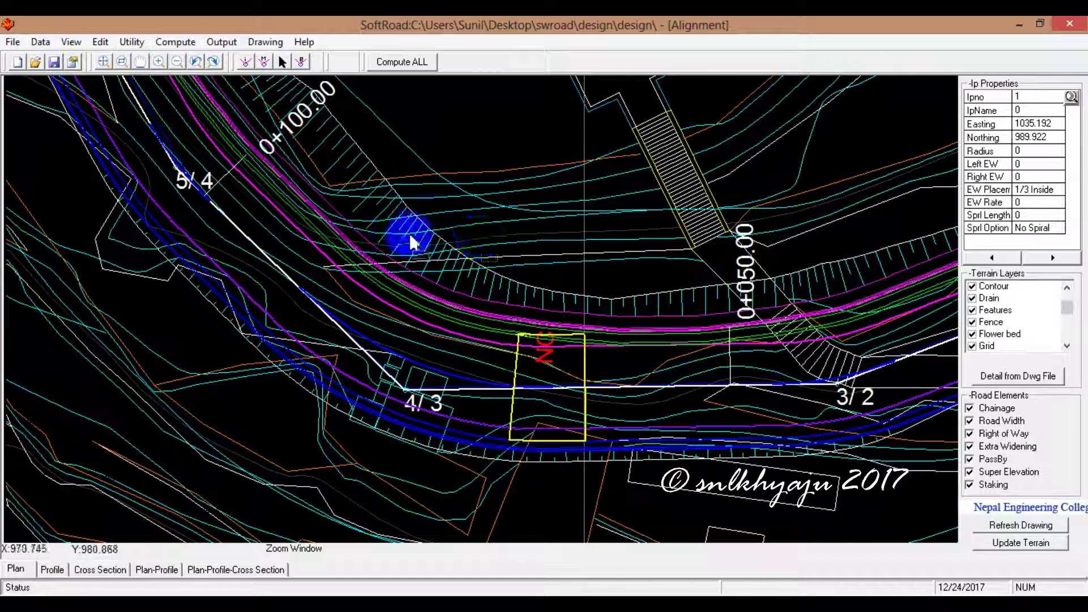
{"action": "left_click", "coordinate": [263, 42]}
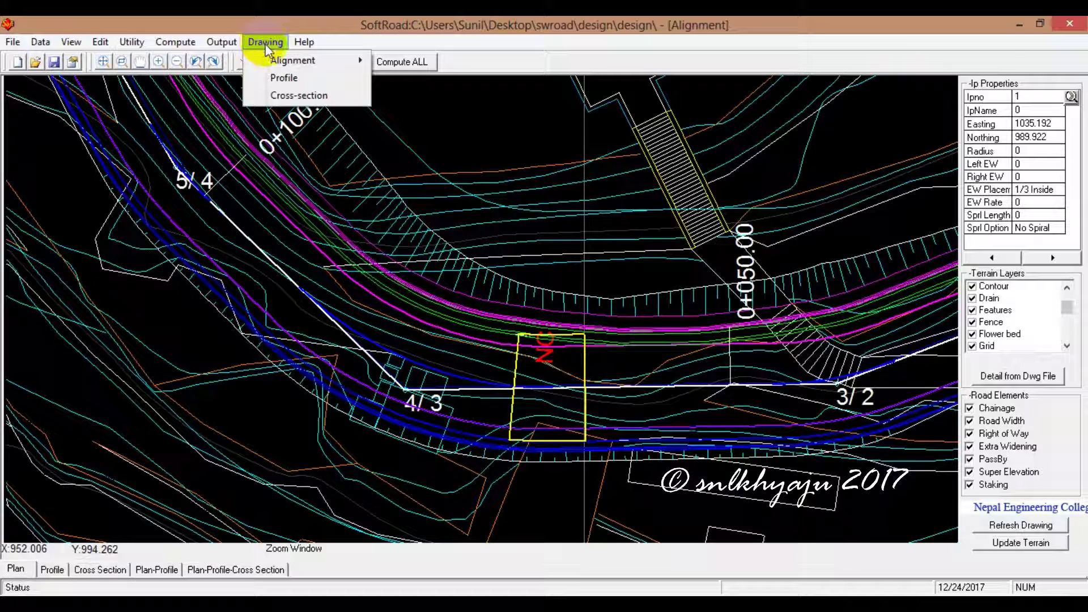
{"action": "mouse_move", "coordinate": [292, 60]}
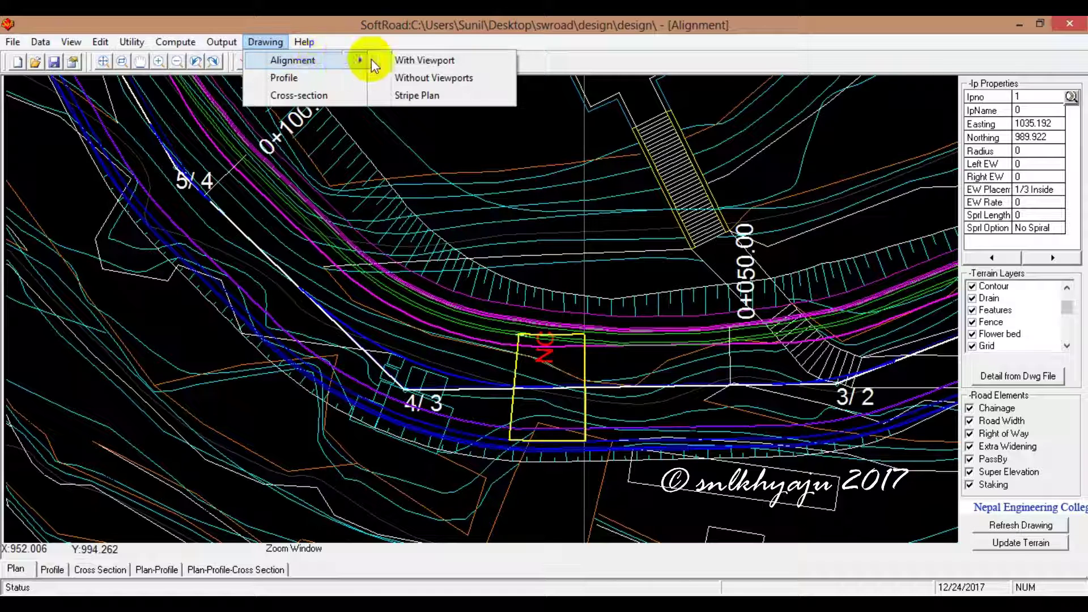
- Output the alignment to AutoCAD with viewports, confirming the transfer and the save reminder
{"action": "left_click", "coordinate": [420, 61]}
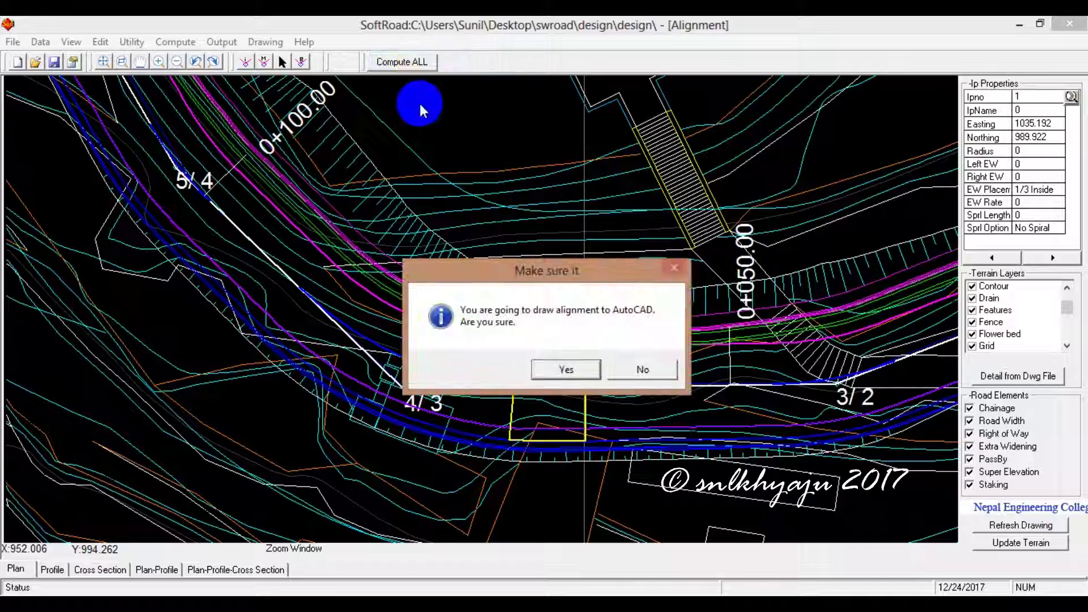
{"action": "left_click", "coordinate": [567, 372]}
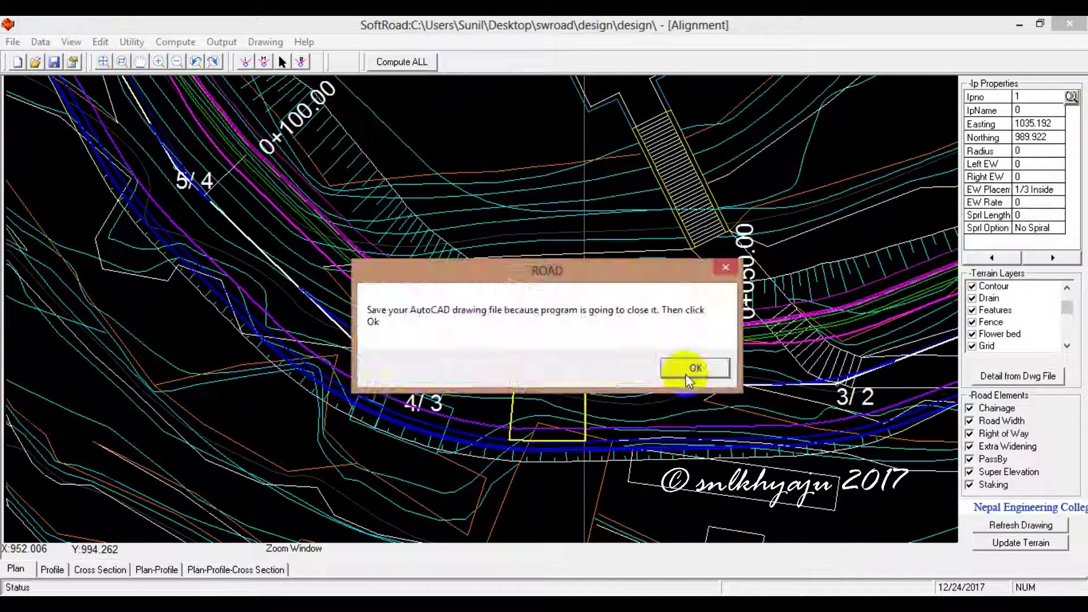
{"action": "left_click", "coordinate": [692, 369]}
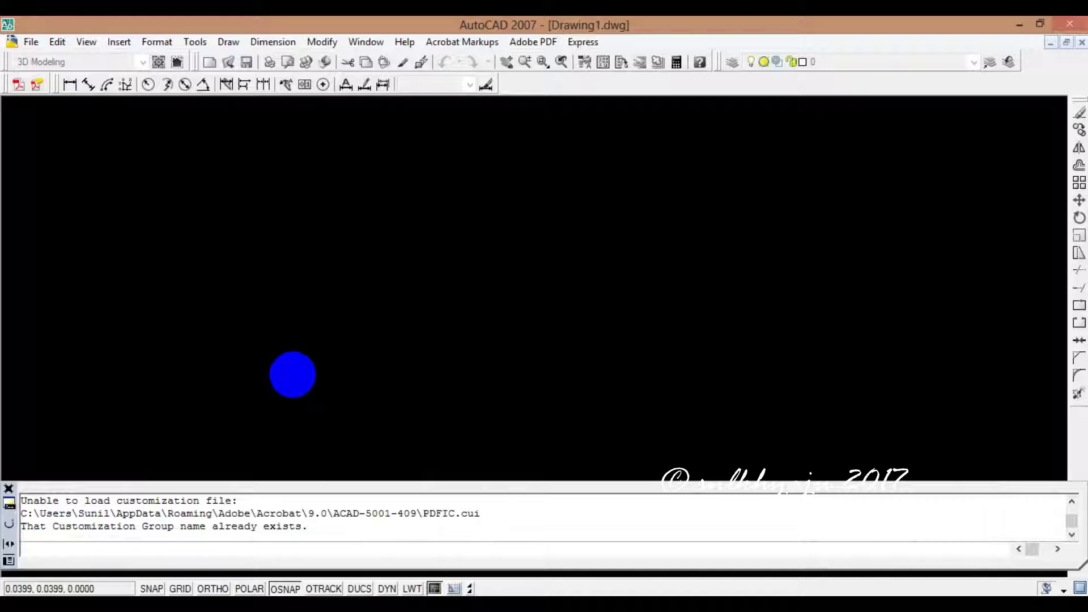
- Click in the blank AutoCAD Drawing1, then go back to SoftRoad's causeway-framed alignment plan
{"action": "left_click", "coordinate": [217, 494]}
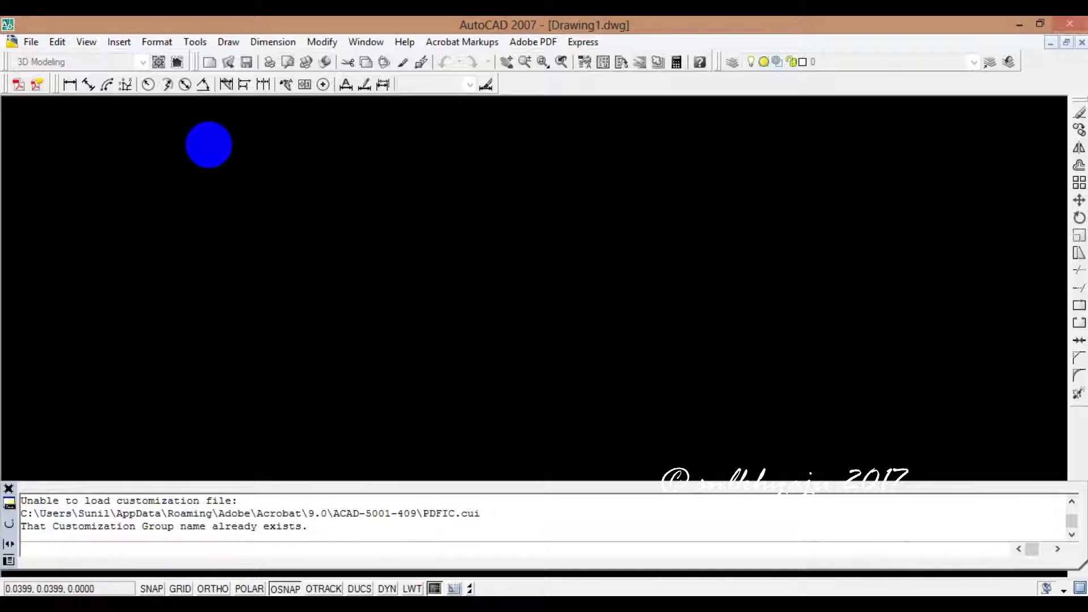
{"action": "left_click", "coordinate": [423, 515]}
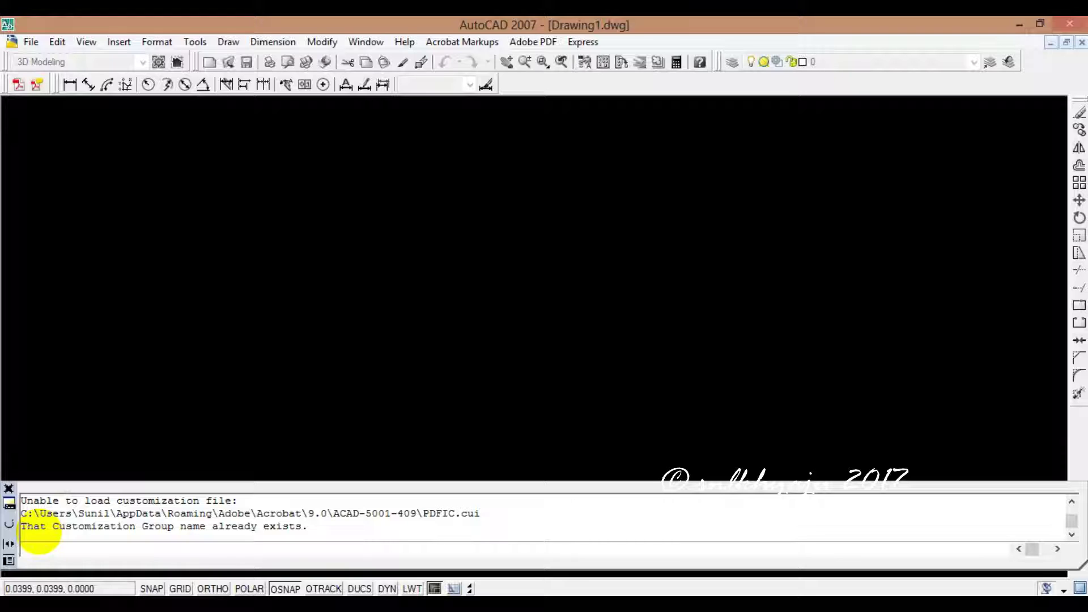
{"action": "left_click", "coordinate": [77, 163]}
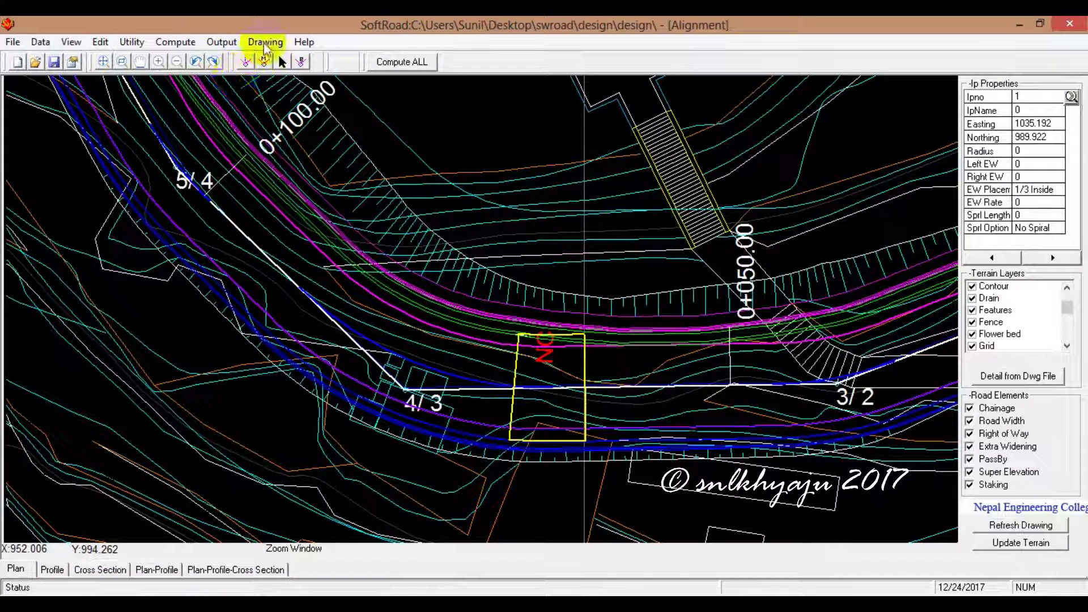
- Retry past the ROAD busy warning and bring AutoCAD 2007's Drawing1 to the front
{"action": "left_click", "coordinate": [486, 274]}
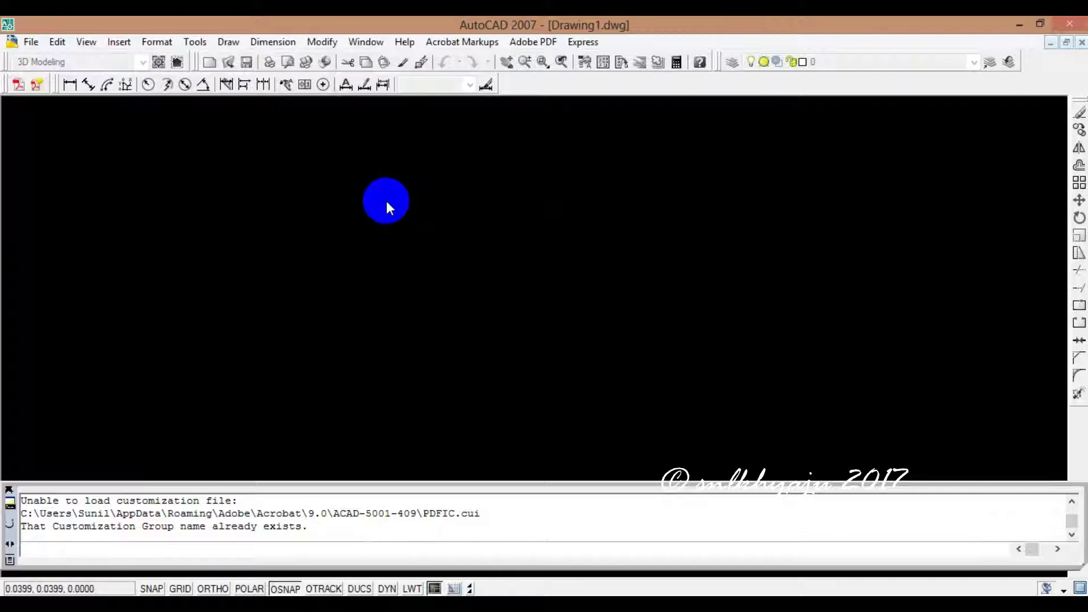
{"action": "left_click", "coordinate": [612, 589]}
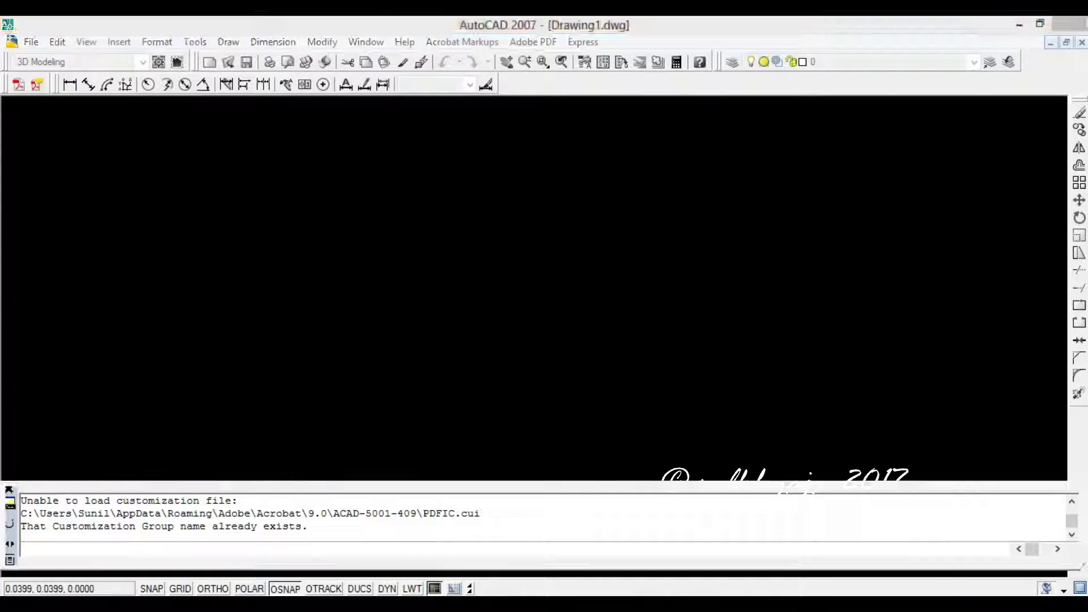
{"action": "left_click", "coordinate": [265, 42]}
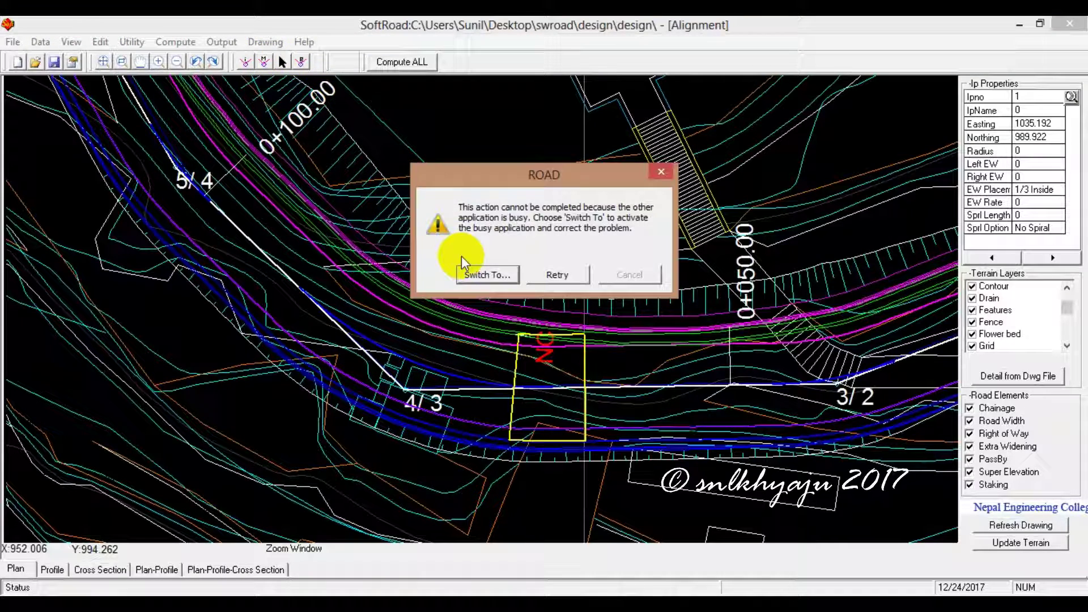
{"action": "left_click", "coordinate": [557, 274]}
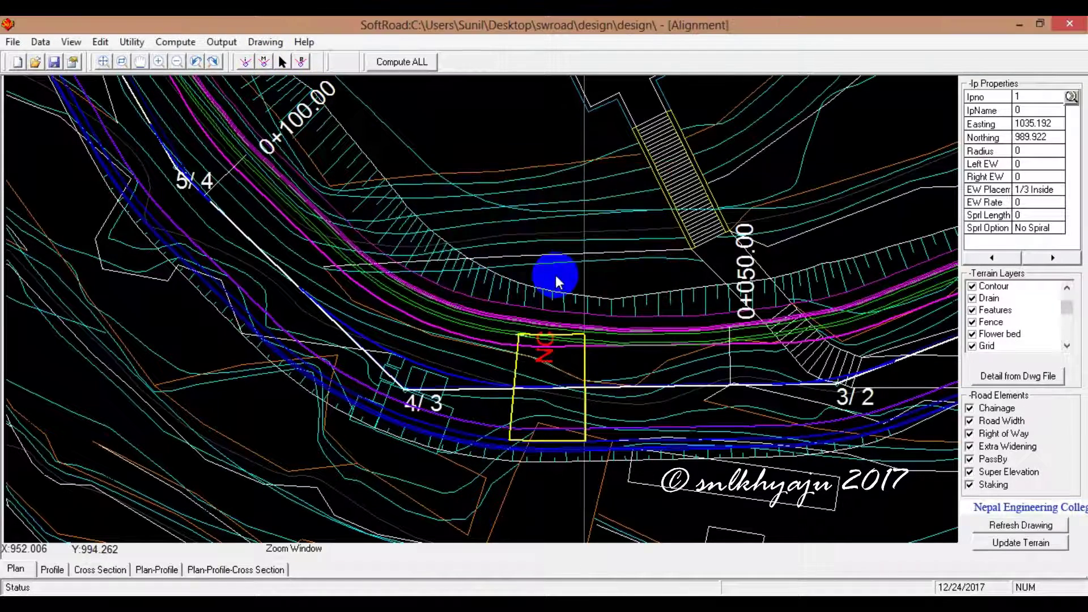
{"action": "left_click", "coordinate": [127, 593]}
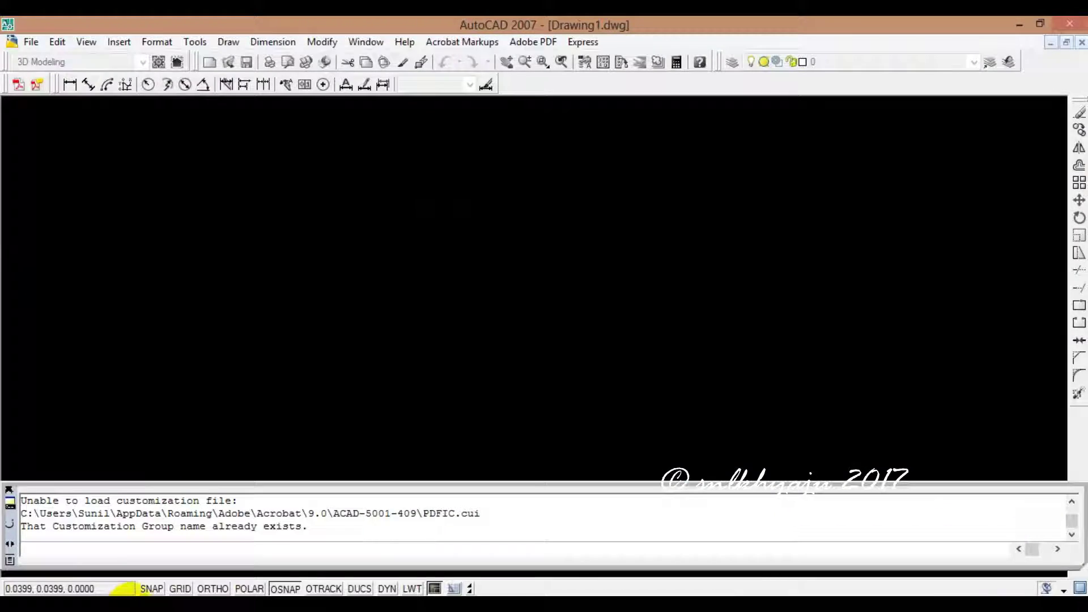
- Review the running processes in Task Manager, then close it
{"action": "left_click", "coordinate": [142, 557]}
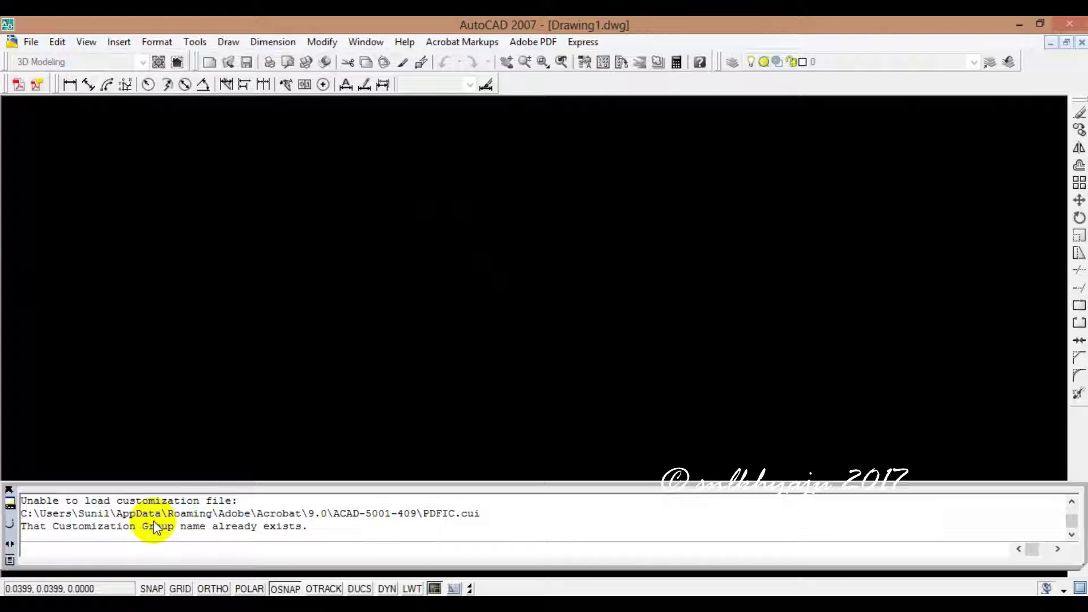
{"action": "left_click", "coordinate": [298, 369]}
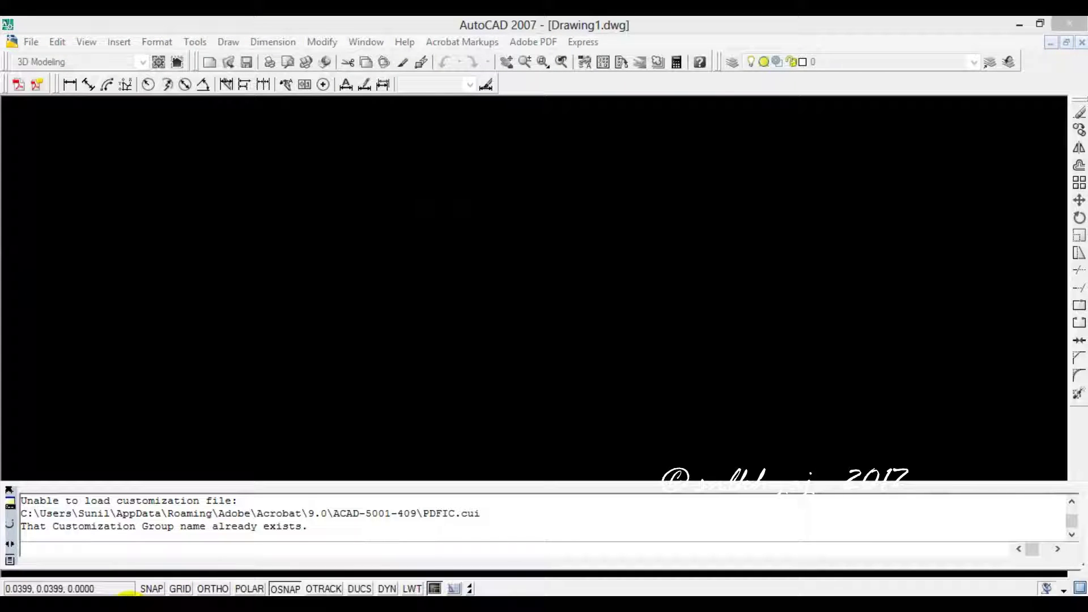
{"action": "right_click", "coordinate": [729, 604]}
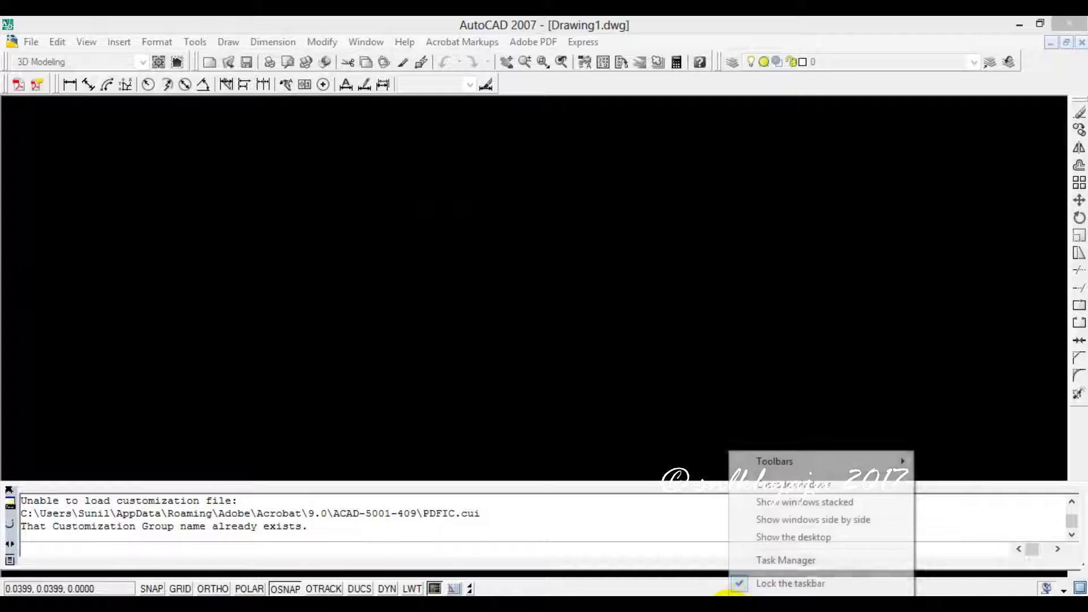
{"action": "left_click", "coordinate": [754, 575]}
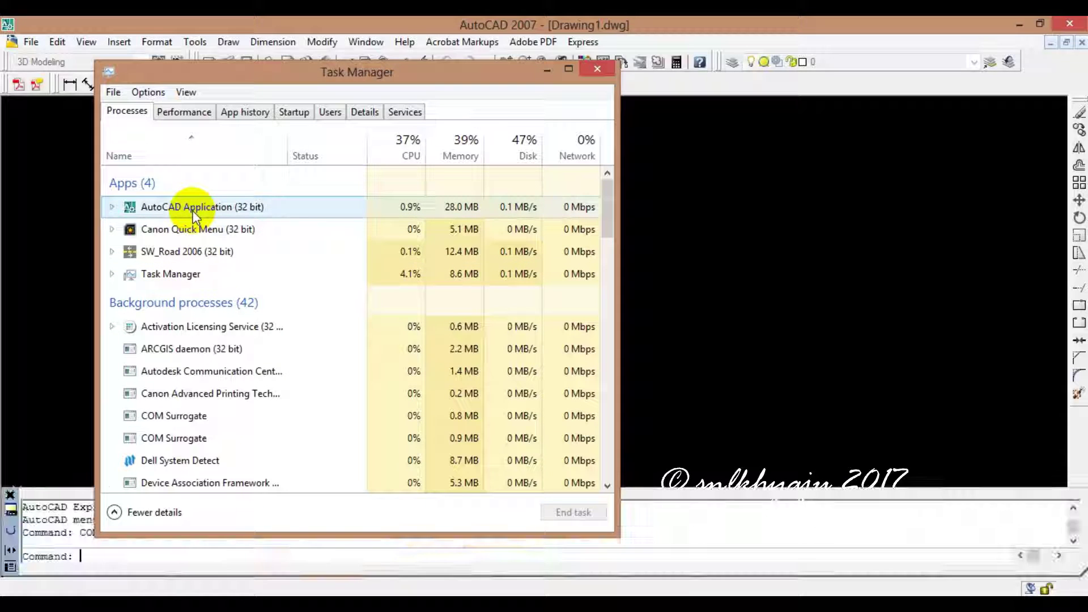
{"action": "left_click", "coordinate": [597, 69]}
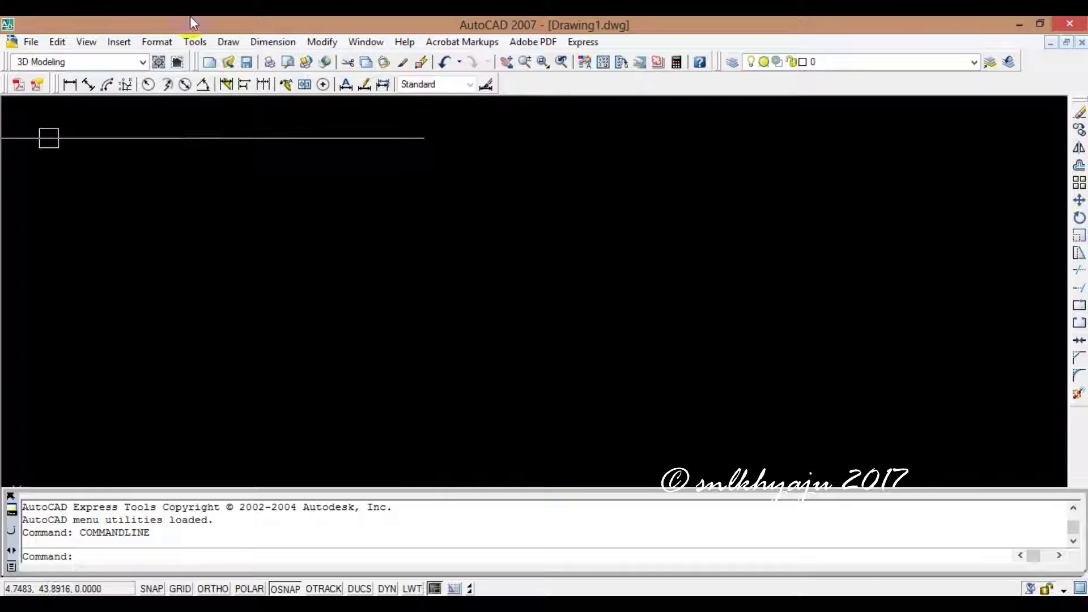
- Minimize AutoCAD, dismiss the run-time error, close the crashed SW_Road and relaunch it
{"action": "left_click", "coordinate": [1018, 27]}
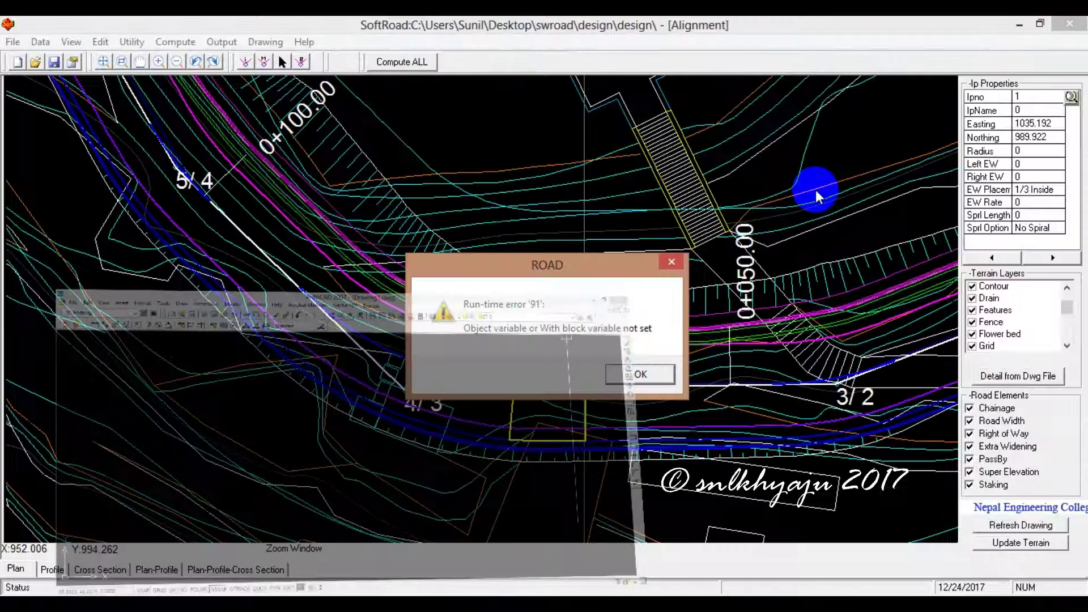
{"action": "left_click", "coordinate": [625, 376]}
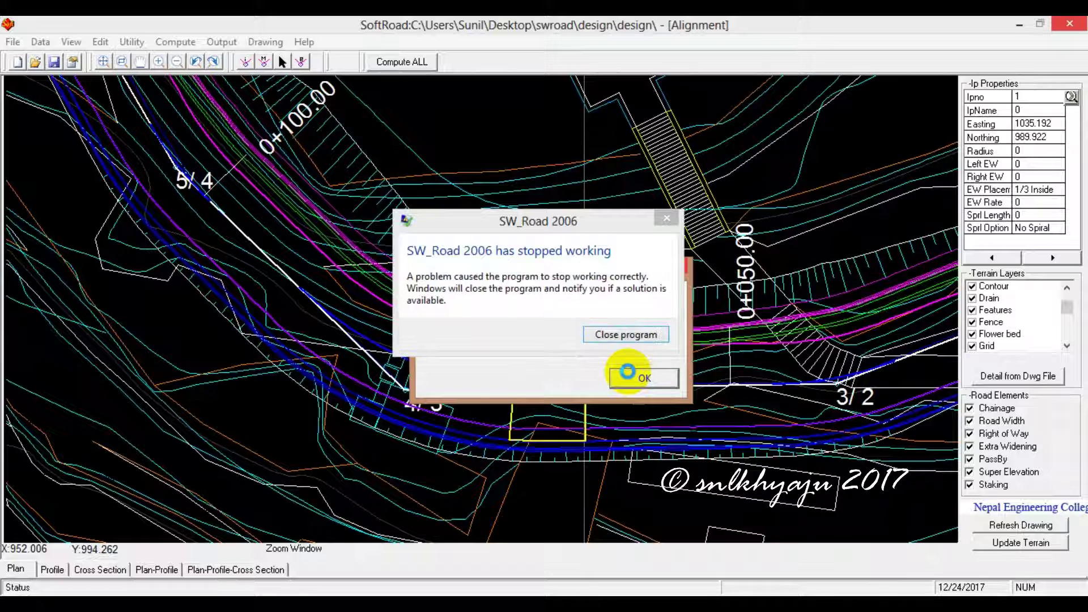
{"action": "left_click", "coordinate": [626, 335]}
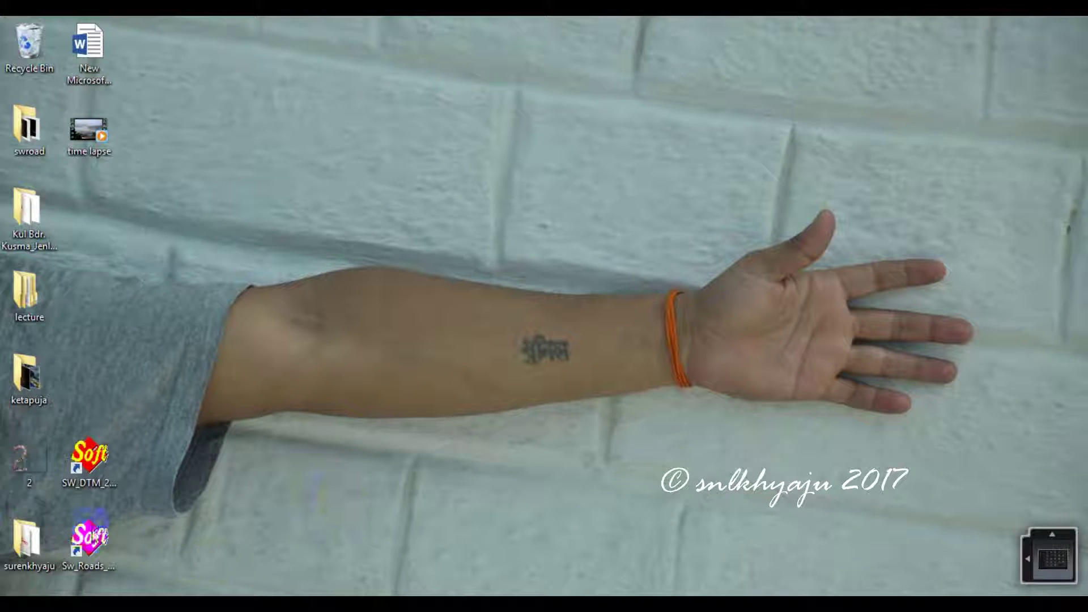
{"action": "double_click", "coordinate": [84, 545]}
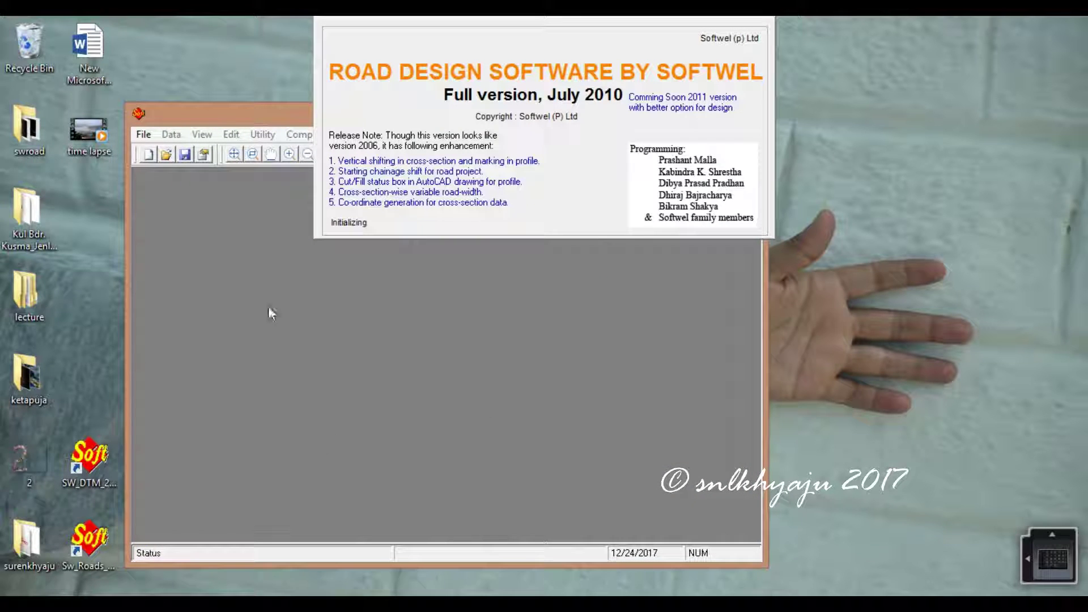
- Open the design.swl project from the design folder
{"action": "left_click", "coordinate": [165, 155]}
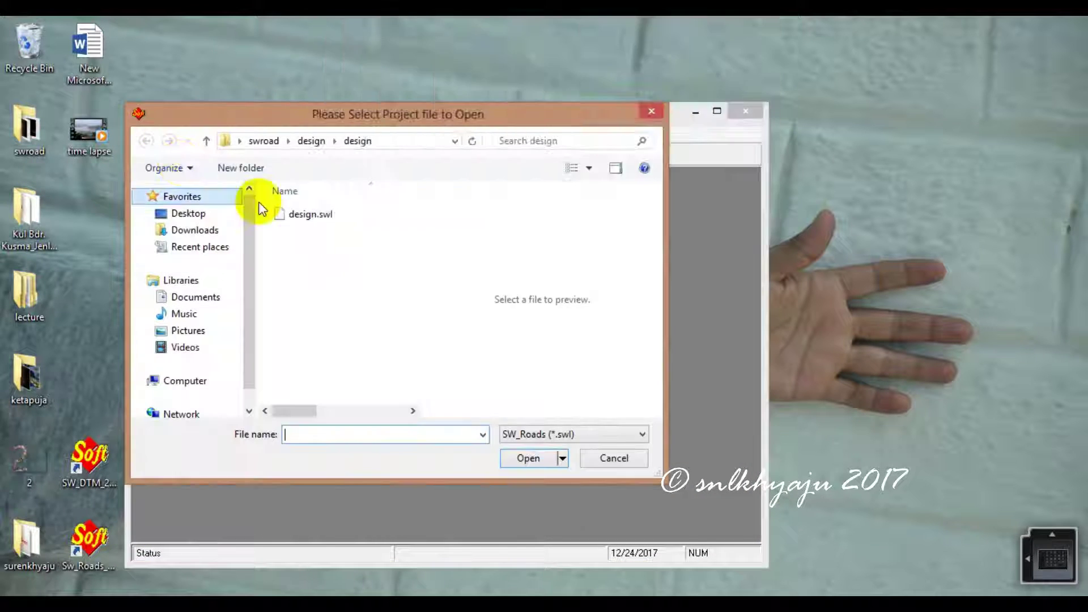
{"action": "left_click", "coordinate": [299, 216]}
{"action": "double_click", "coordinate": [298, 215]}
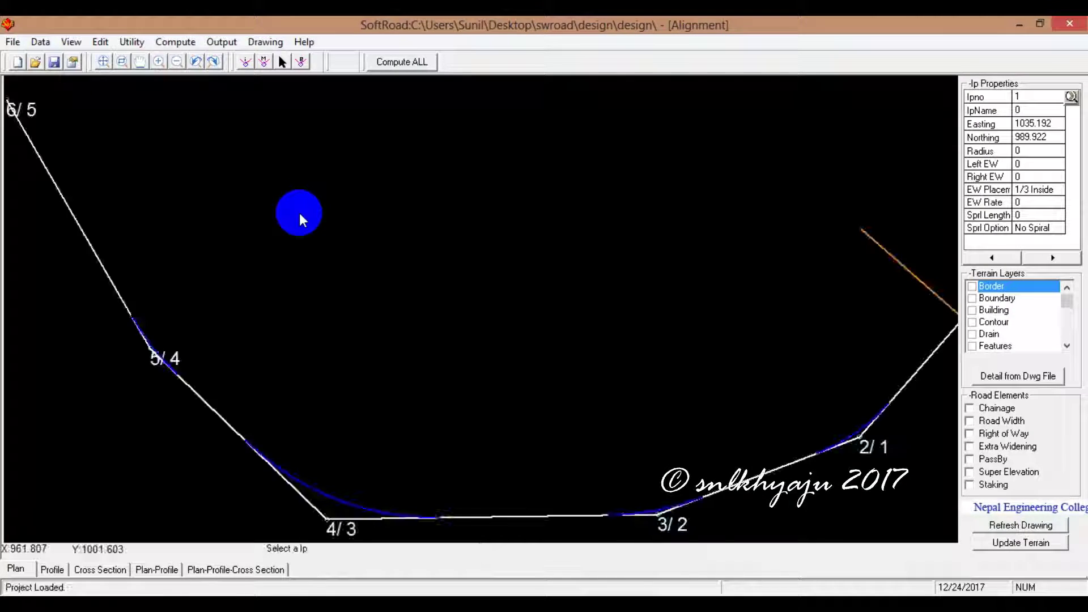
- Turn on the Boundary, Building, Contour, Drain, Features, Fence, Grid, Index_contour and Manhole terrain layers
{"action": "left_click", "coordinate": [973, 299]}
{"action": "left_click", "coordinate": [973, 322]}
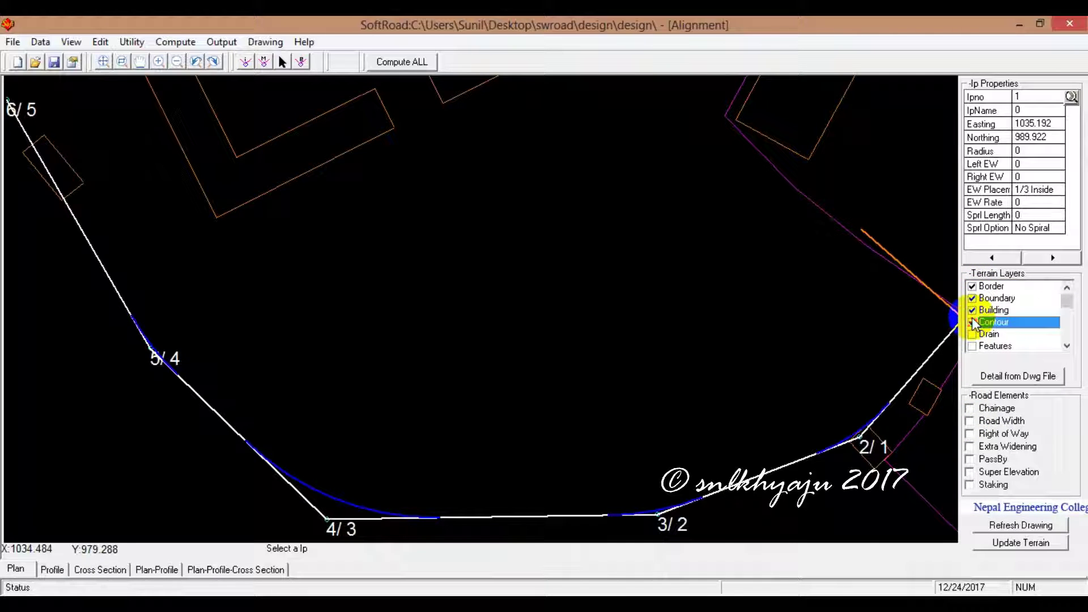
{"action": "left_click", "coordinate": [972, 334]}
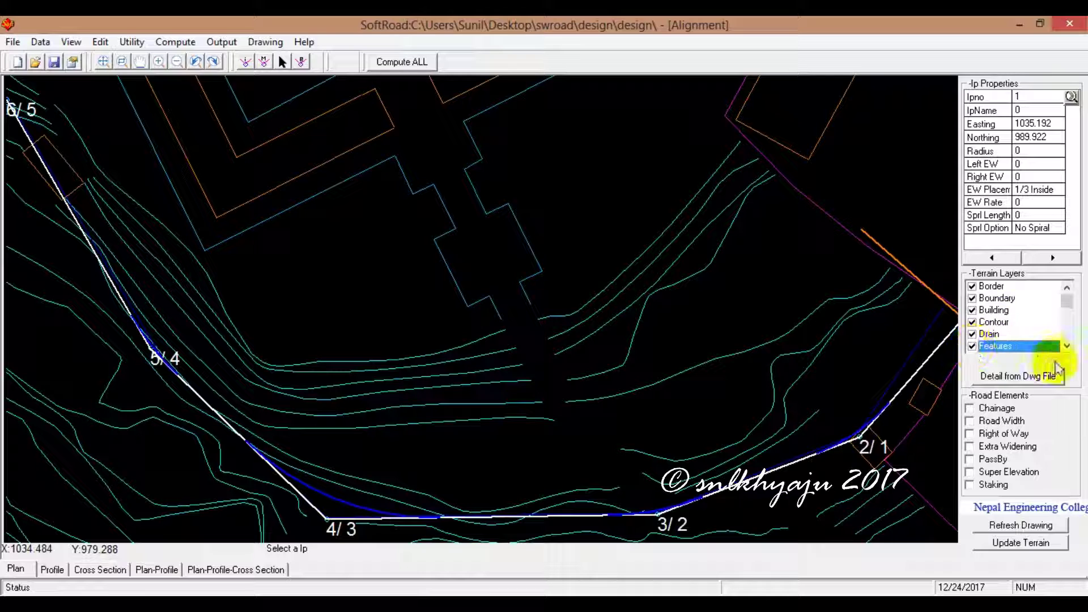
{"action": "left_click", "coordinate": [1068, 346]}
{"action": "left_click", "coordinate": [992, 333]}
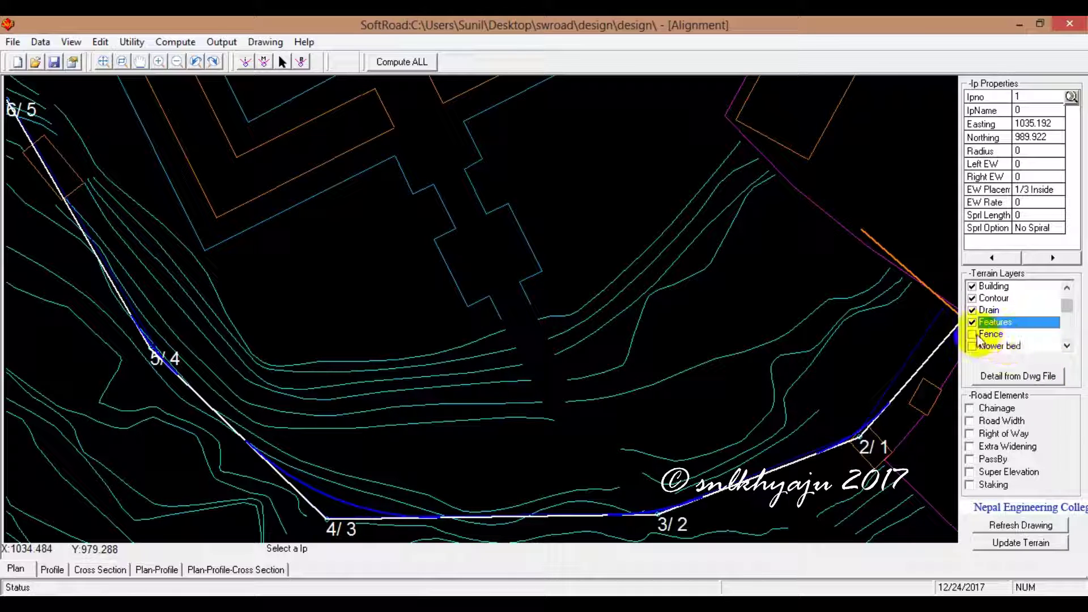
{"action": "left_click", "coordinate": [973, 334]}
{"action": "scroll", "coordinate": [976, 340], "scroll_direction": "down", "scroll_amount": 1}
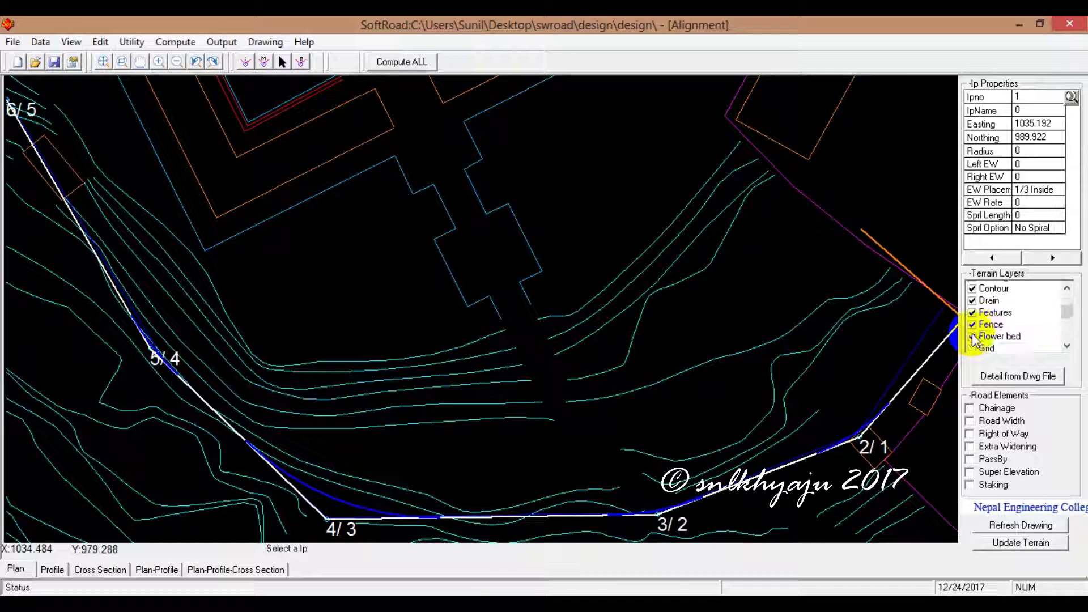
{"action": "scroll", "coordinate": [974, 336], "scroll_direction": "down", "scroll_amount": 1}
{"action": "scroll", "coordinate": [975, 336], "scroll_direction": "up", "scroll_amount": 1}
{"action": "scroll", "coordinate": [975, 335], "scroll_direction": "up", "scroll_amount": 5}
{"action": "scroll", "coordinate": [975, 337], "scroll_direction": "down", "scroll_amount": 3}
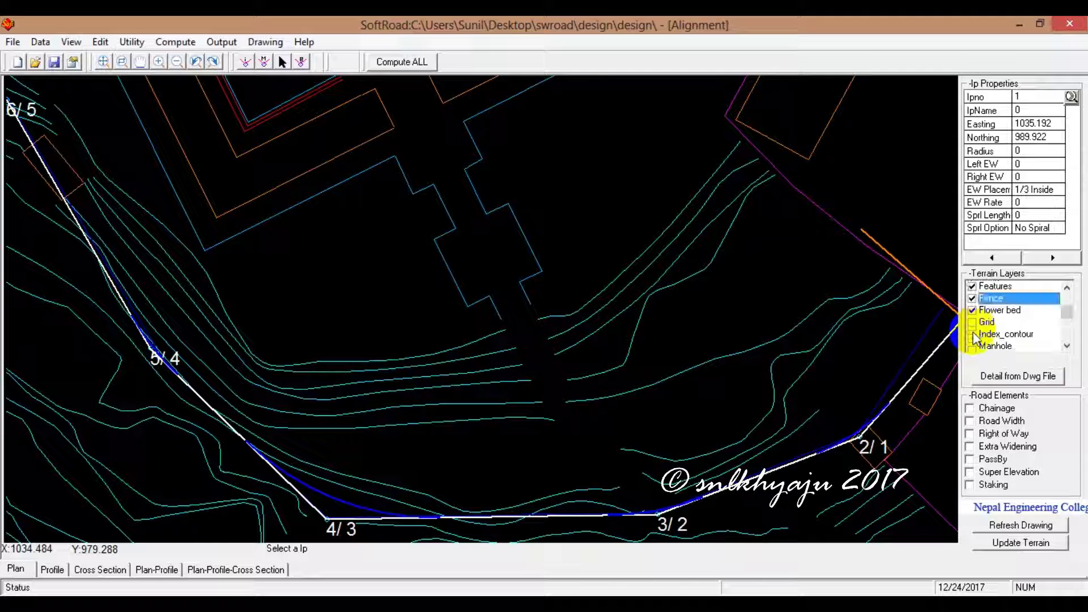
{"action": "left_click", "coordinate": [973, 322]}
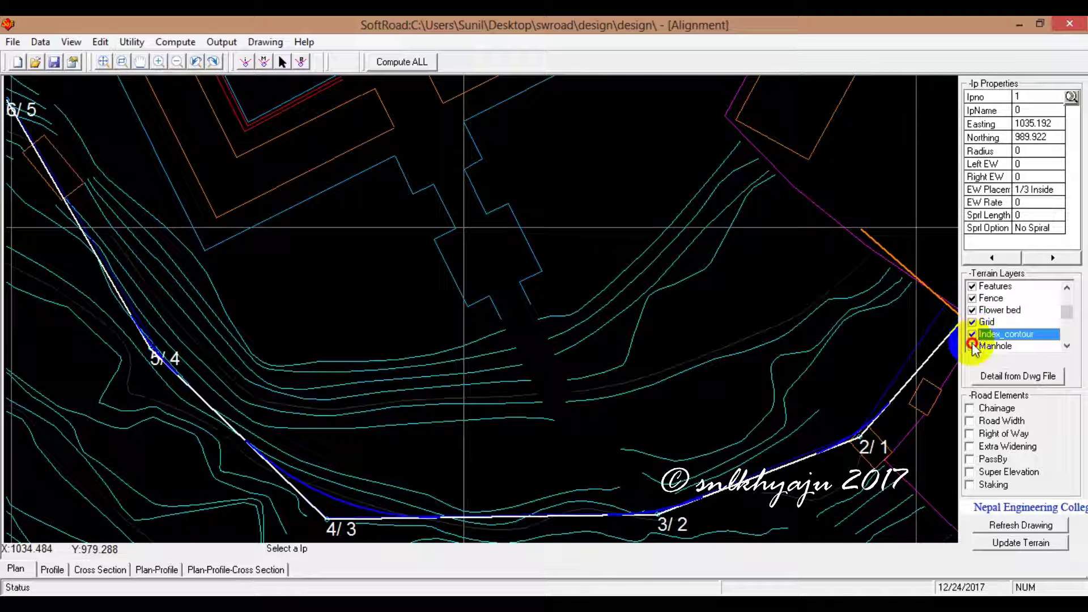
{"action": "left_click", "coordinate": [972, 346]}
- Turn on the Miscellaneous, Road, Slope, Terrace, Wall, Water and Text layers, and show chainage
{"action": "scroll", "coordinate": [972, 344], "scroll_direction": "down", "scroll_amount": 2}
{"action": "scroll", "coordinate": [972, 340], "scroll_direction": "up", "scroll_amount": 1}
{"action": "left_click", "coordinate": [972, 323]}
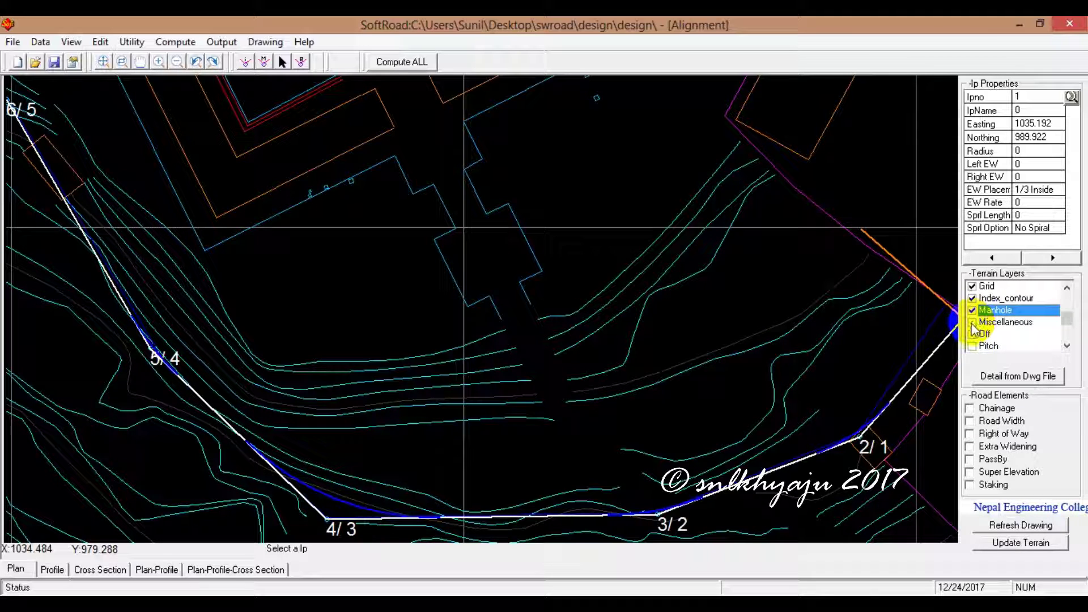
{"action": "scroll", "coordinate": [973, 335], "scroll_direction": "down", "scroll_amount": 2}
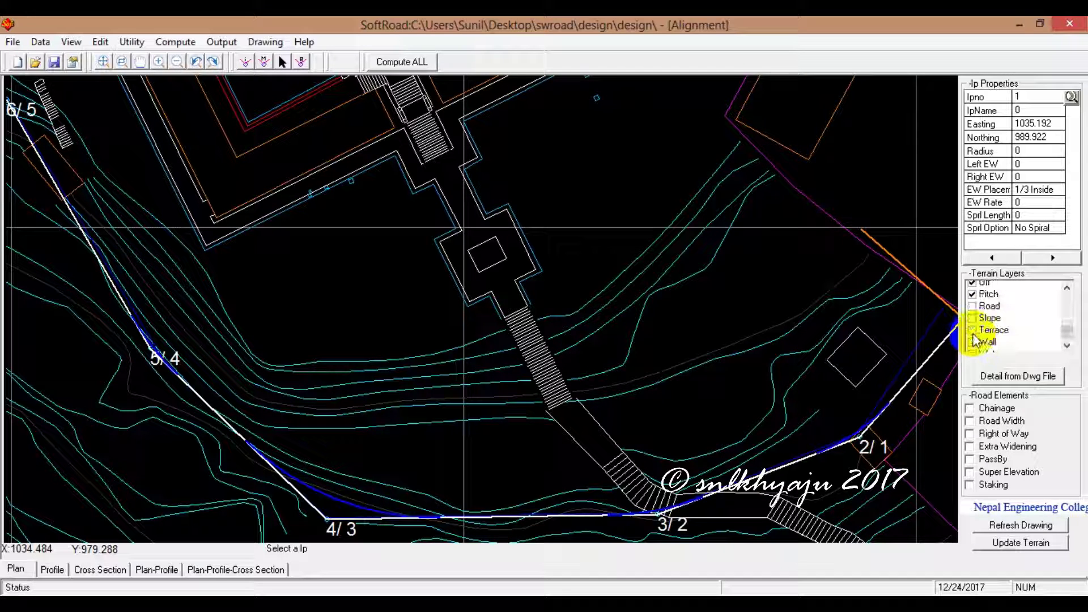
{"action": "left_click", "coordinate": [973, 287]}
{"action": "left_click", "coordinate": [973, 310]}
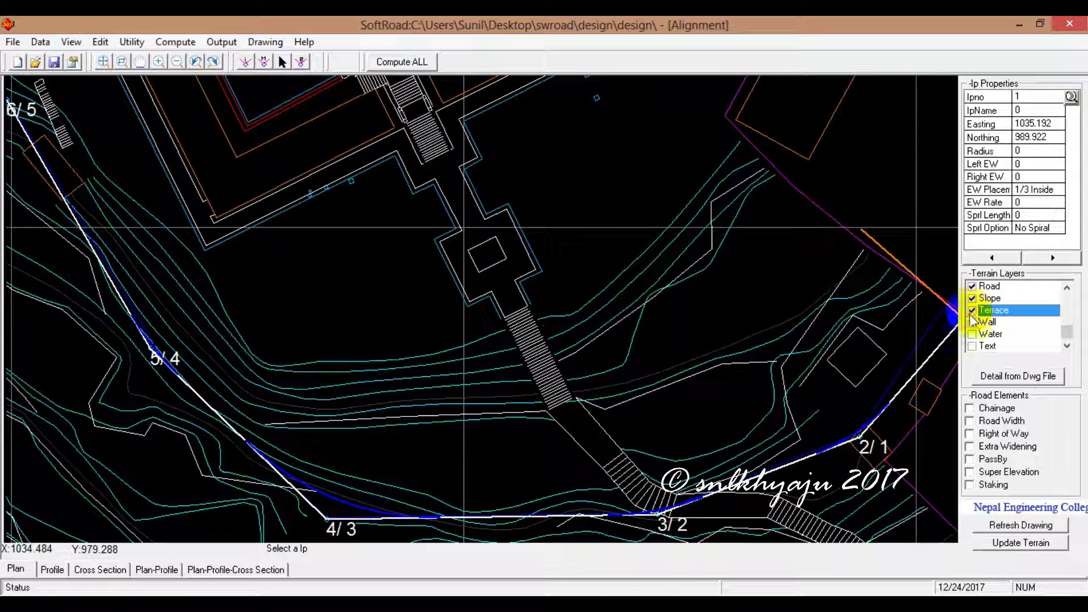
{"action": "left_click", "coordinate": [973, 334]}
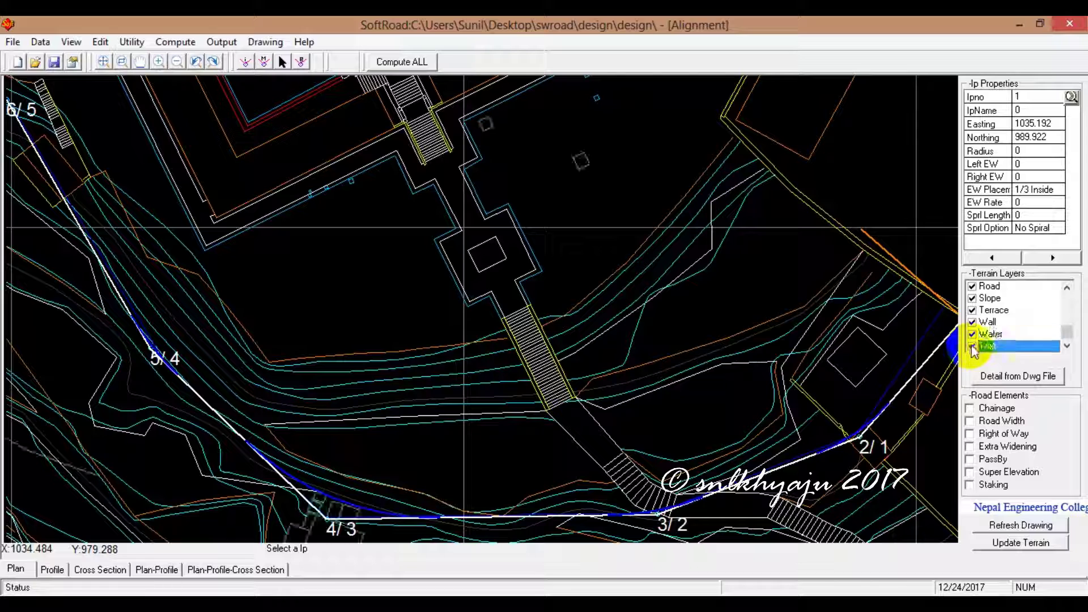
{"action": "scroll", "coordinate": [976, 334], "scroll_direction": "up", "scroll_amount": 2}
{"action": "scroll", "coordinate": [976, 333], "scroll_direction": "up", "scroll_amount": 2}
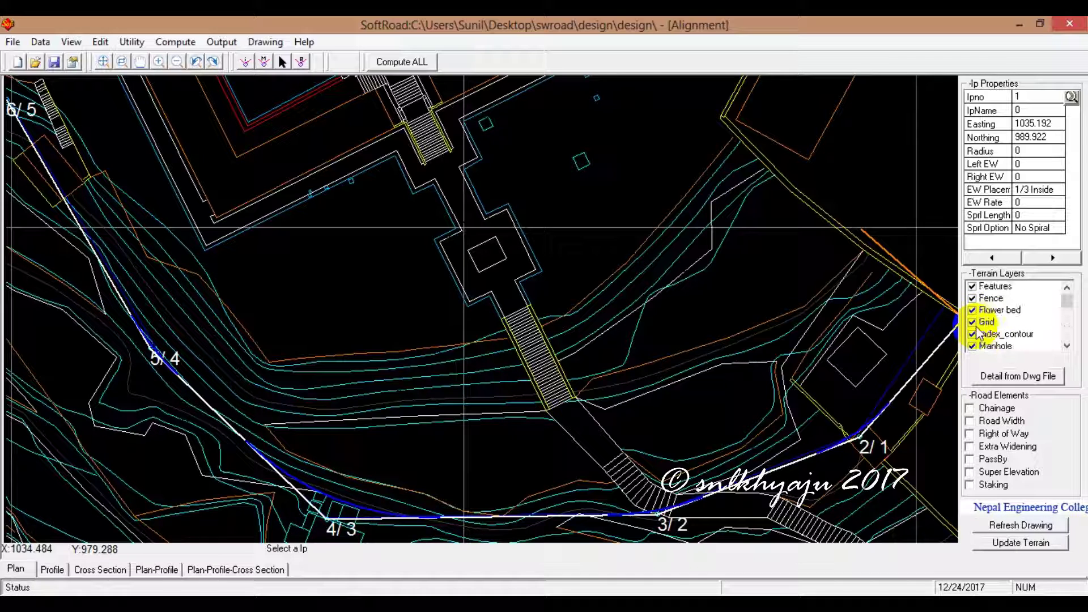
{"action": "scroll", "coordinate": [976, 334], "scroll_direction": "up", "scroll_amount": 2}
{"action": "scroll", "coordinate": [976, 333], "scroll_direction": "down", "scroll_amount": 4}
{"action": "scroll", "coordinate": [976, 334], "scroll_direction": "down", "scroll_amount": 2}
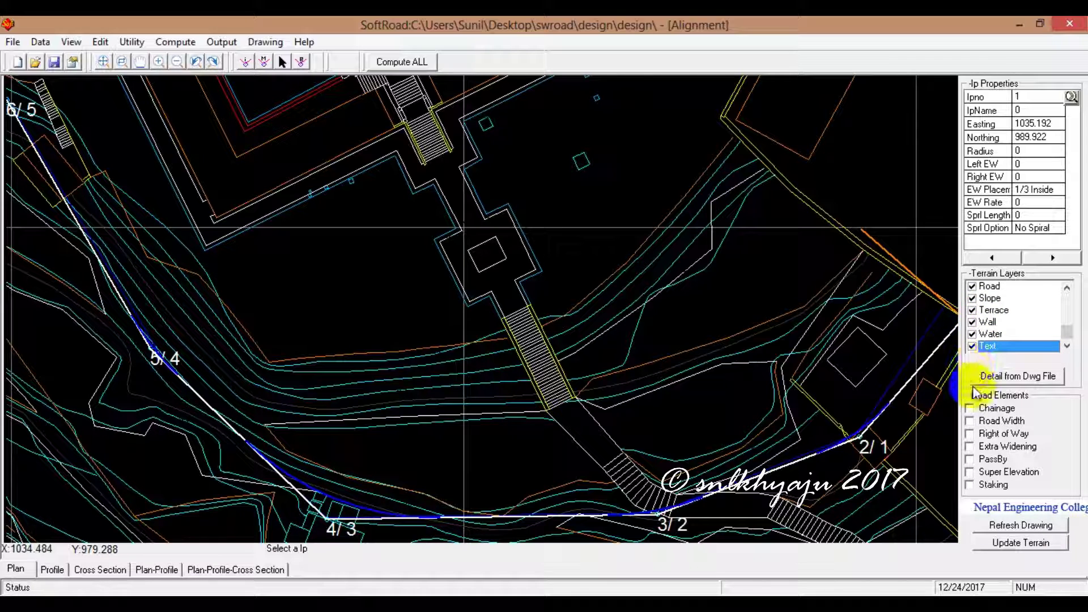
{"action": "left_click", "coordinate": [969, 409]}
- Show road width, right-of-way, extra widening, pass-by elements and super elevation on the plan
{"action": "left_click", "coordinate": [970, 421]}
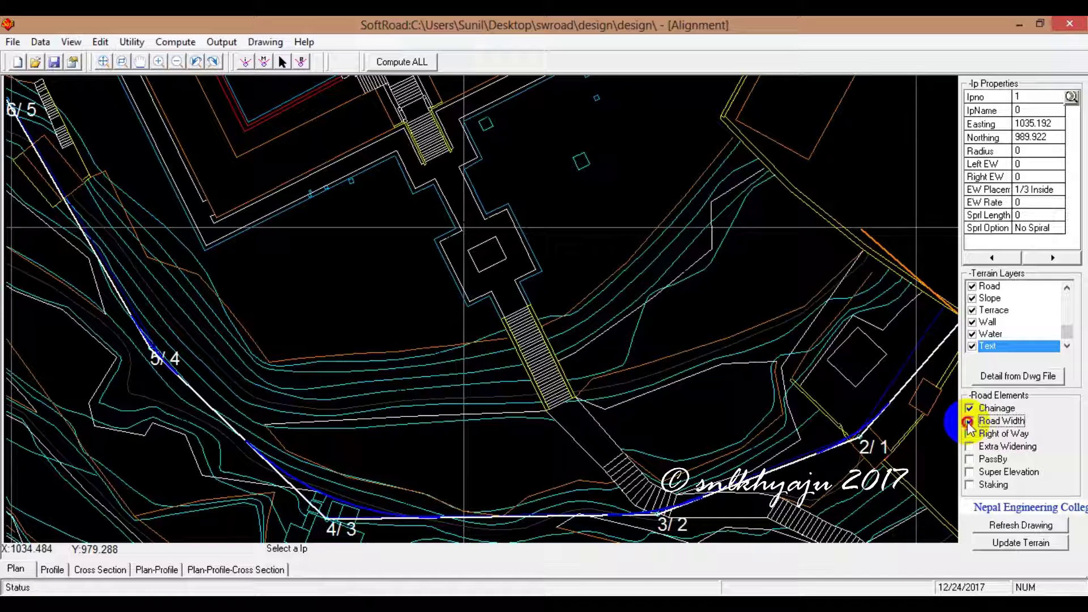
{"action": "left_click", "coordinate": [970, 435]}
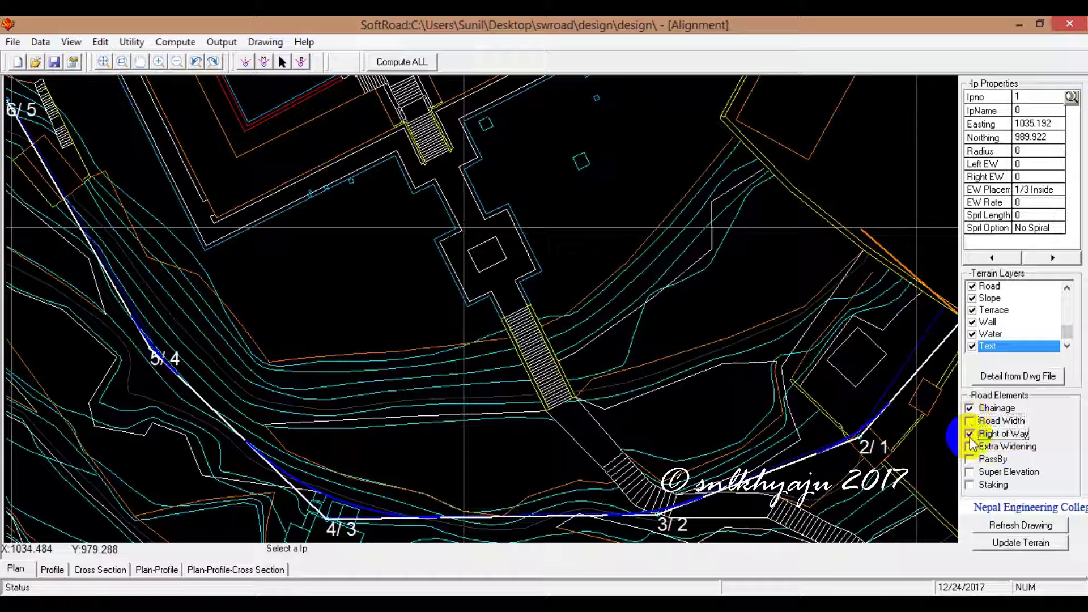
{"action": "left_click", "coordinate": [970, 435]}
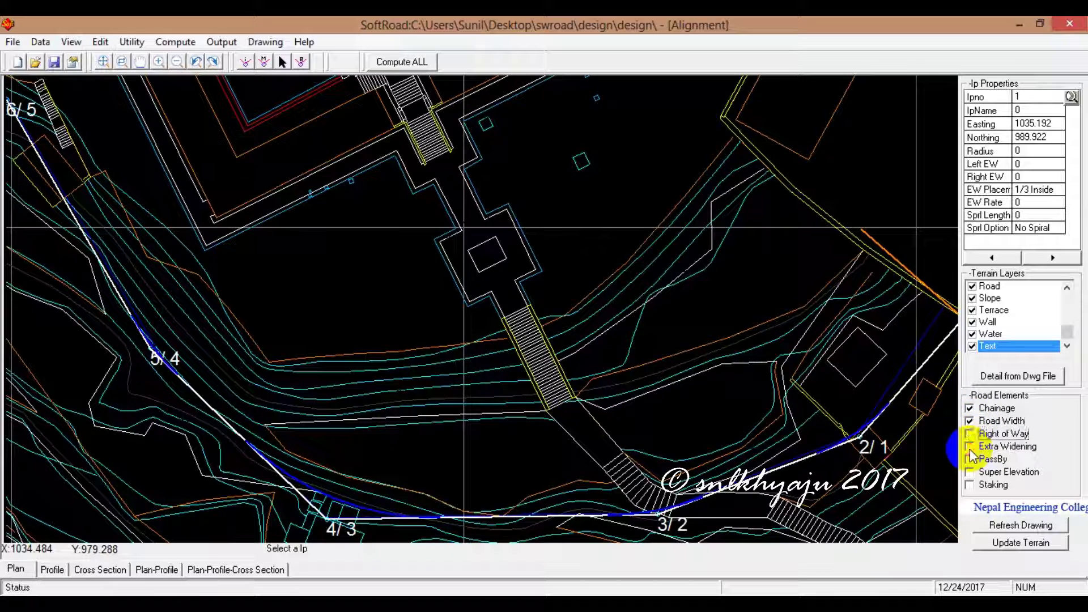
{"action": "left_click", "coordinate": [970, 447]}
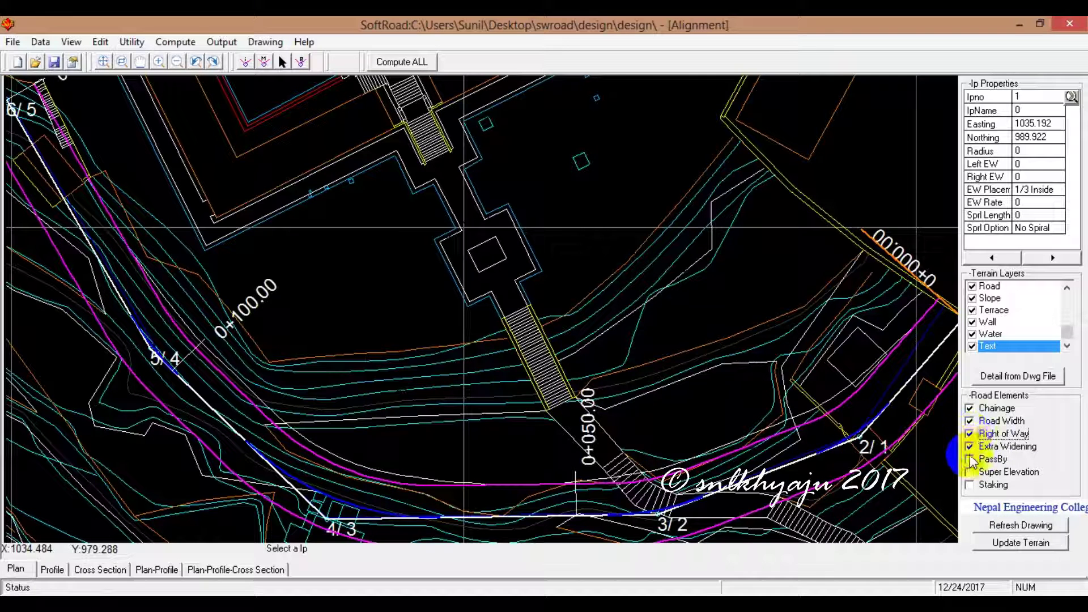
{"action": "left_click", "coordinate": [970, 459]}
{"action": "left_click", "coordinate": [970, 472]}
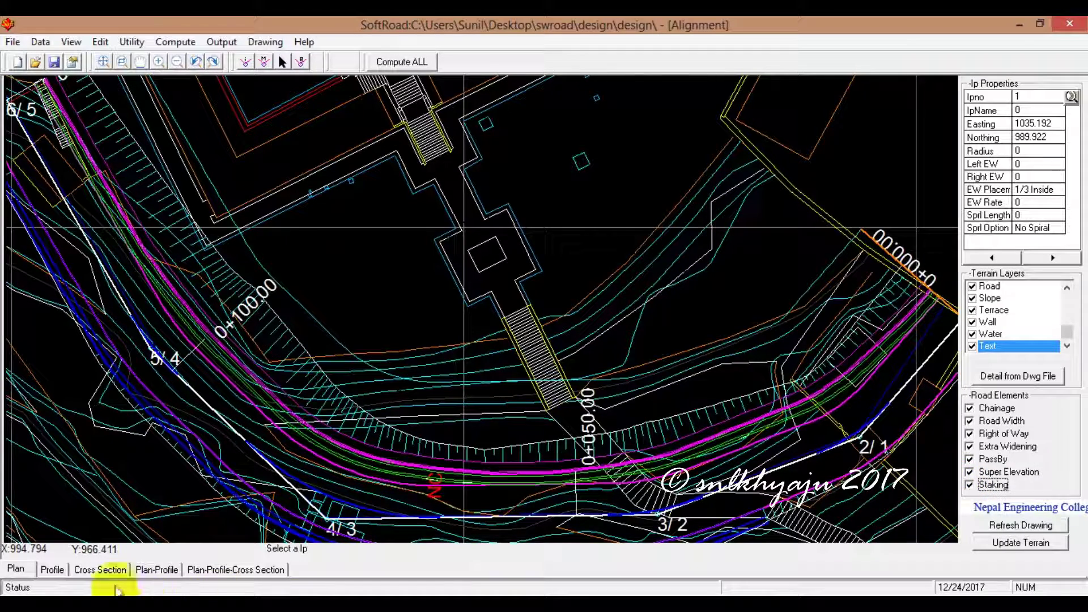
- Tick CauseWay in the longitudinal profile, then go back to the plan alignment
{"action": "left_click", "coordinate": [63, 571]}
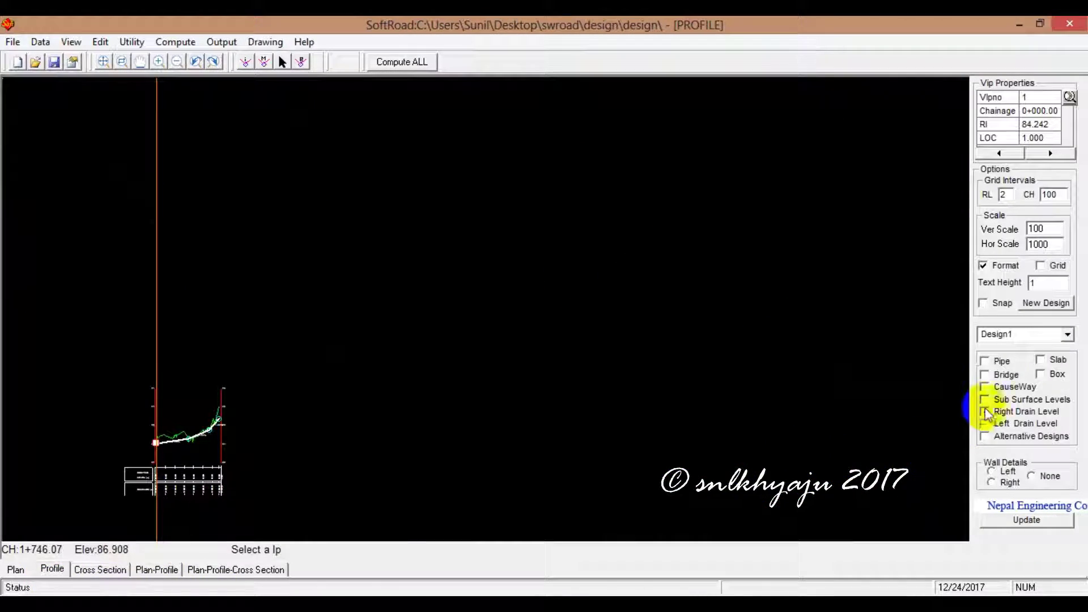
{"action": "left_click", "coordinate": [987, 386]}
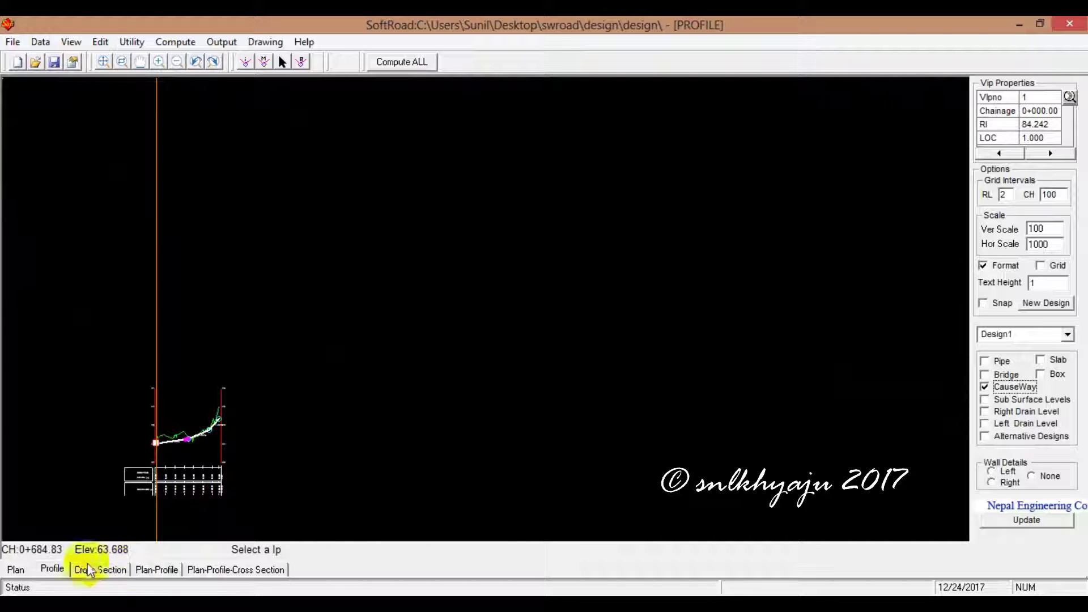
{"action": "left_click", "coordinate": [16, 570]}
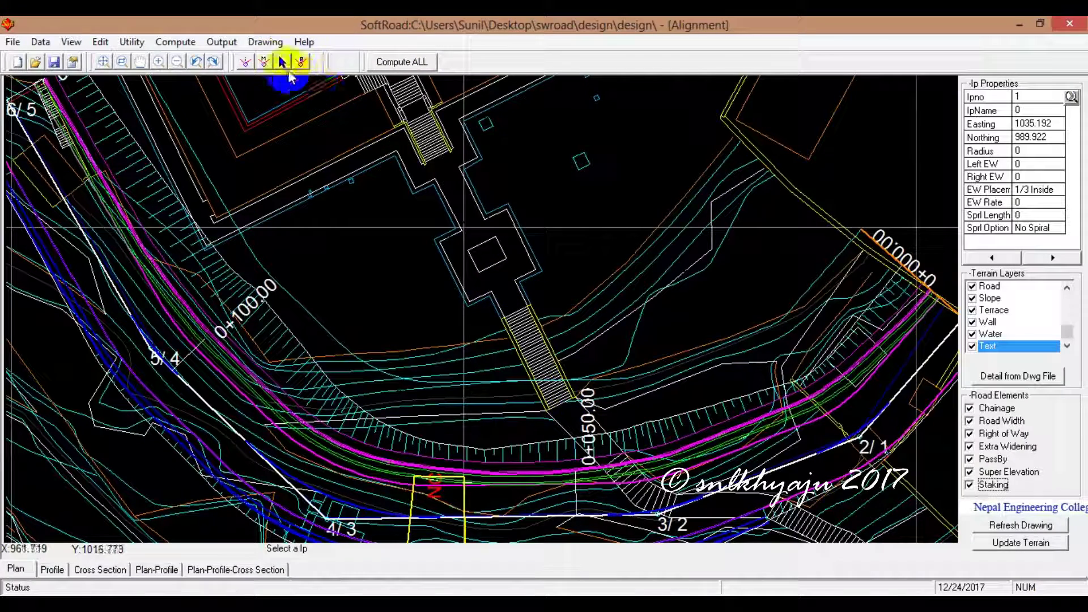
- Export the alignment to AutoCAD with viewports, confirming the prompt and the save-drawing notice
{"action": "left_click", "coordinate": [267, 42]}
{"action": "mouse_move", "coordinate": [294, 60]}
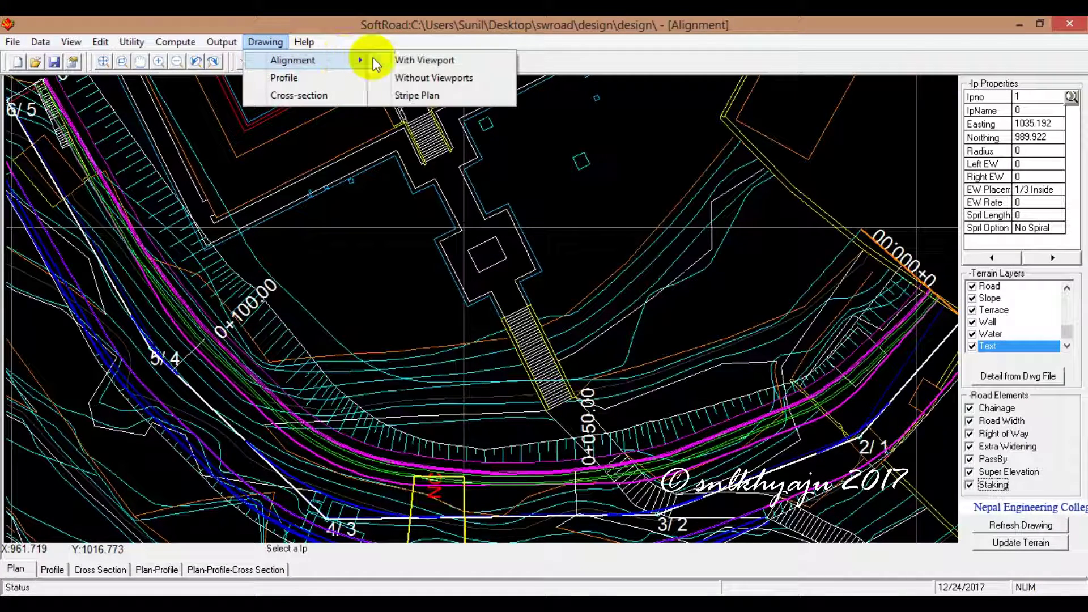
{"action": "left_click", "coordinate": [424, 62]}
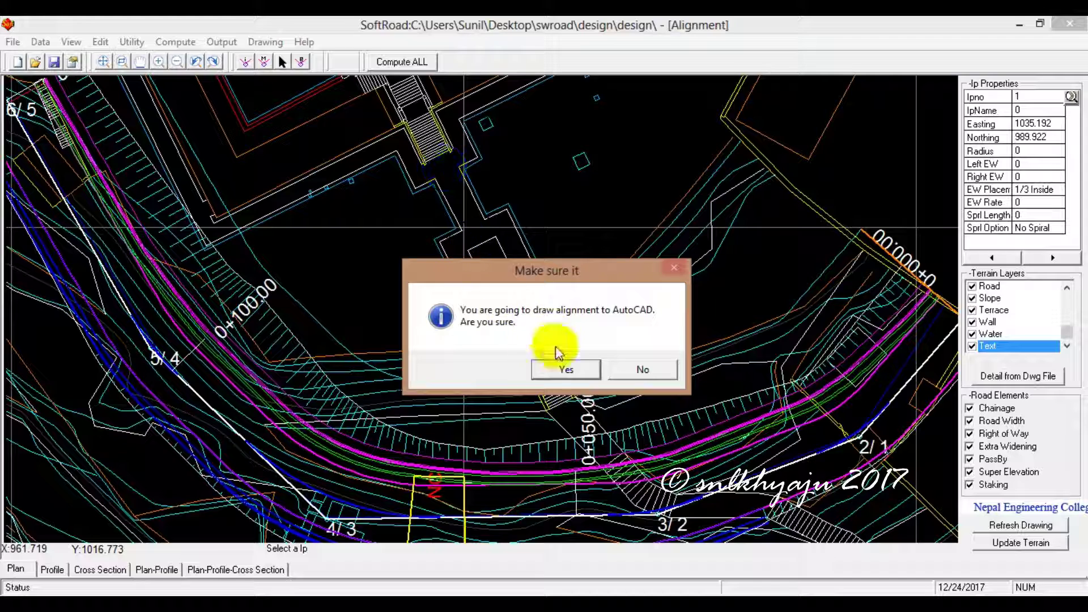
{"action": "left_click", "coordinate": [558, 368]}
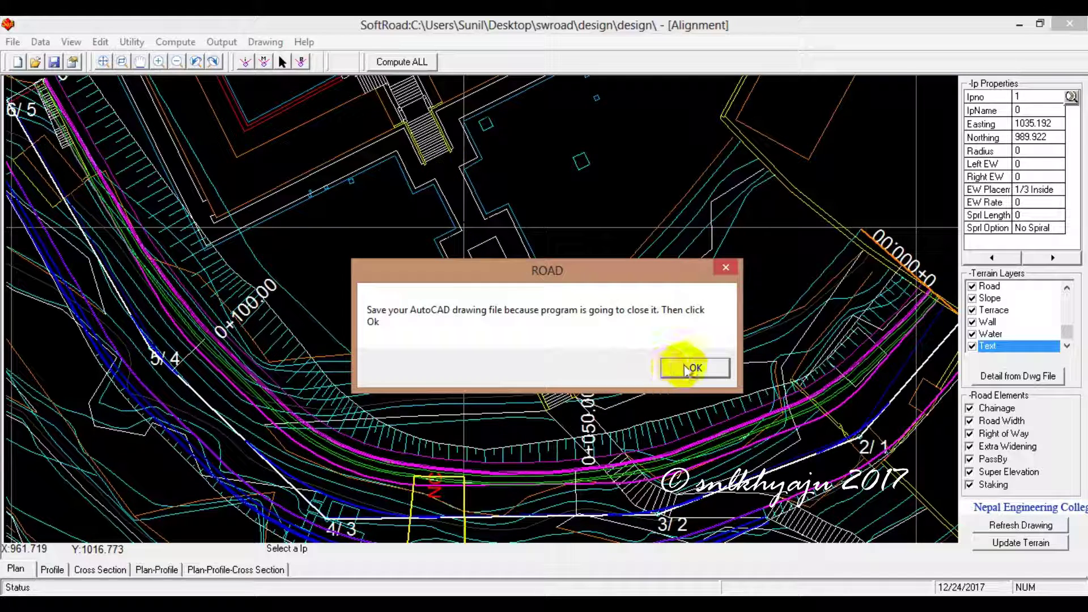
{"action": "left_click", "coordinate": [695, 369]}
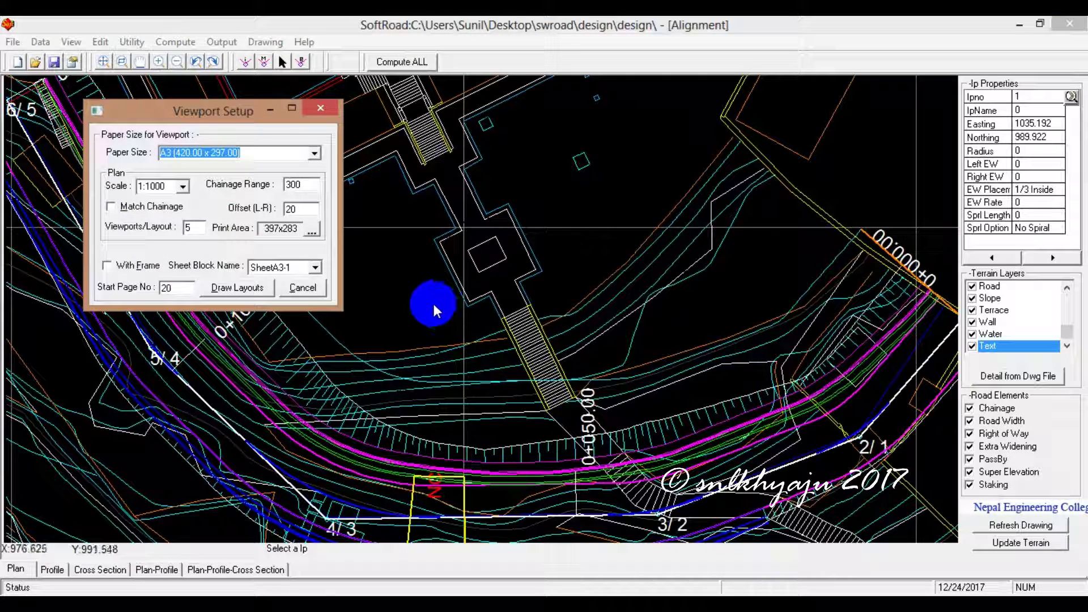
- In Viewport Setup, keep A3 paper and set the plan scale to 1:1000
{"action": "left_click_drag", "start_coordinate": [223, 112], "coordinate": [358, 167]}
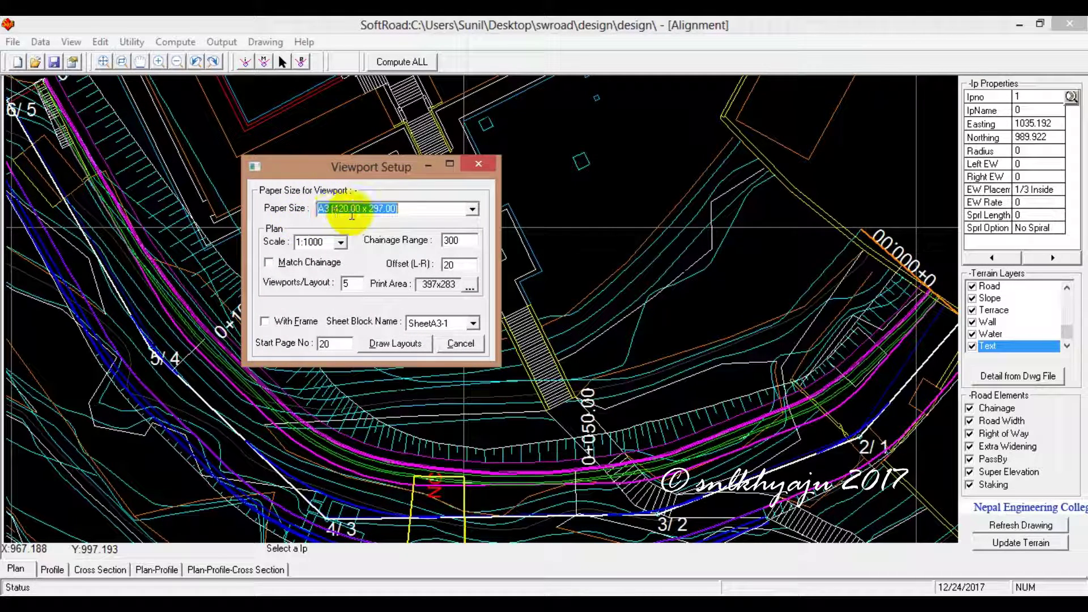
{"action": "left_click", "coordinate": [472, 210]}
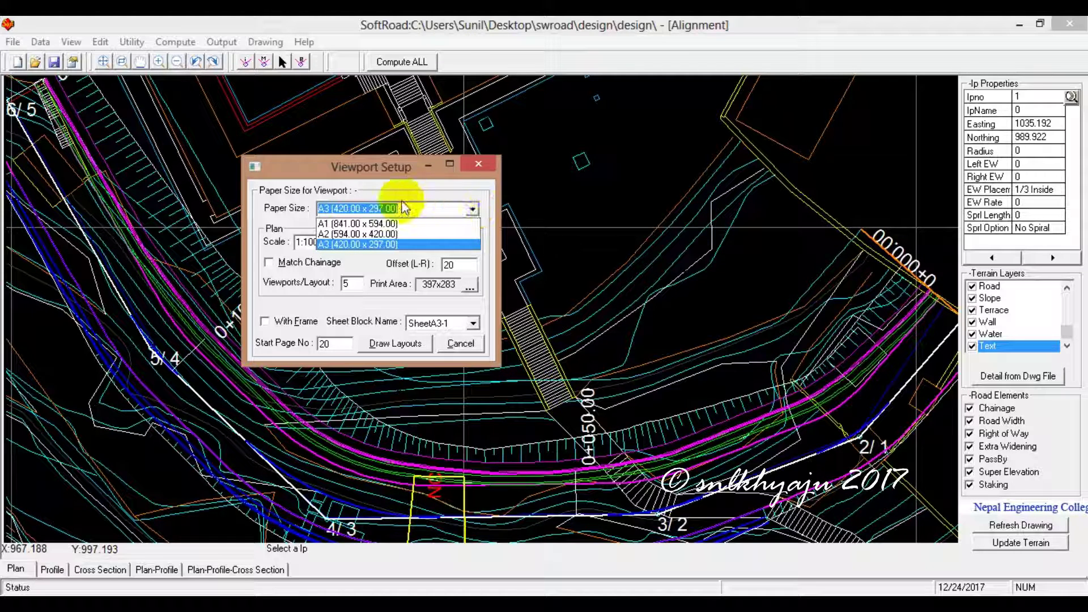
{"action": "left_click", "coordinate": [355, 244]}
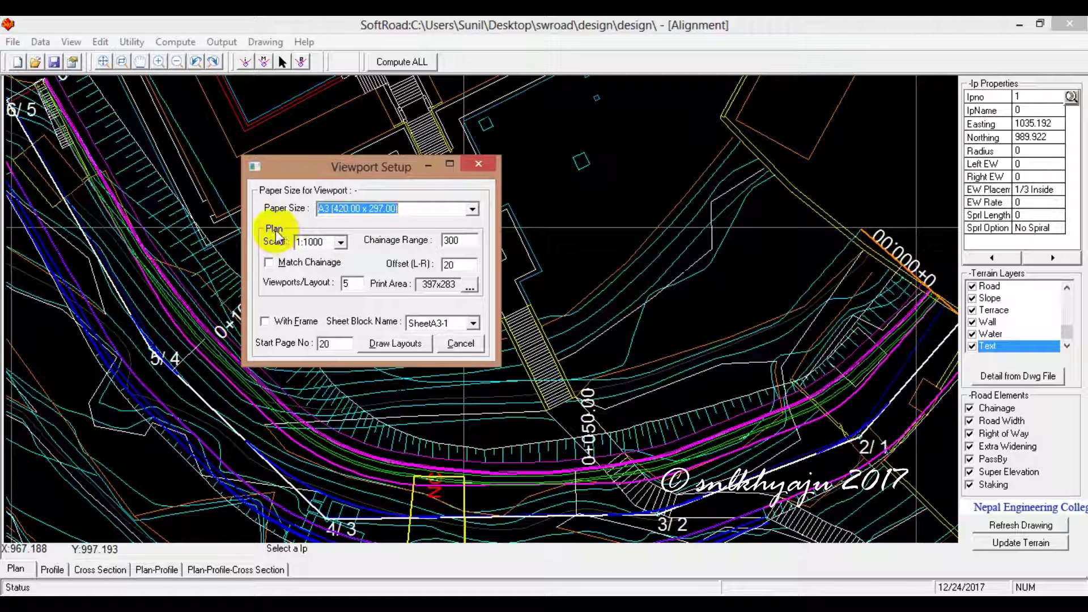
{"action": "left_click", "coordinate": [341, 242]}
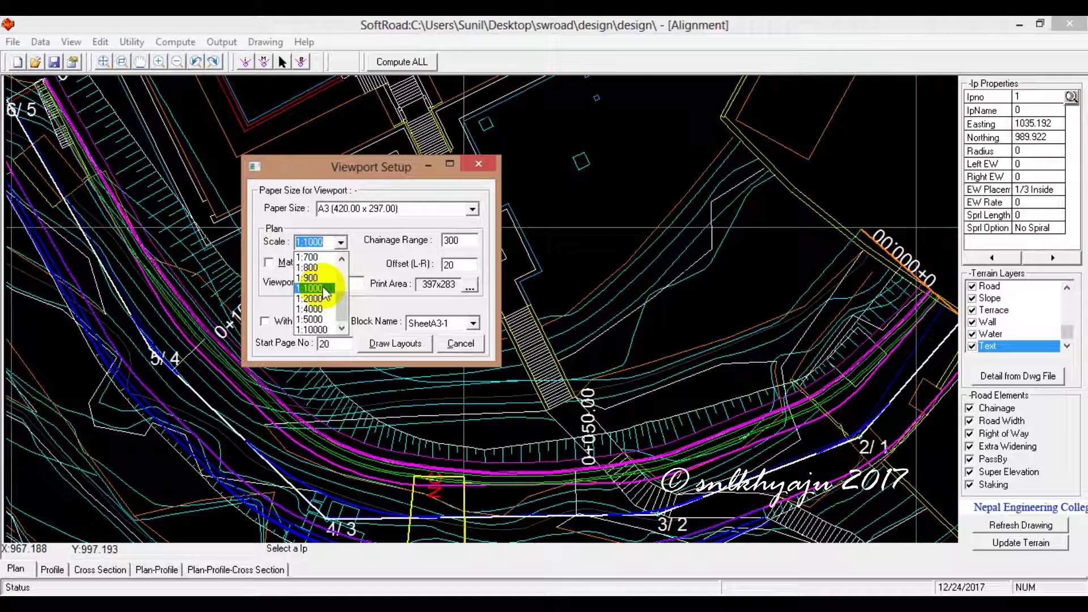
{"action": "left_click", "coordinate": [325, 289]}
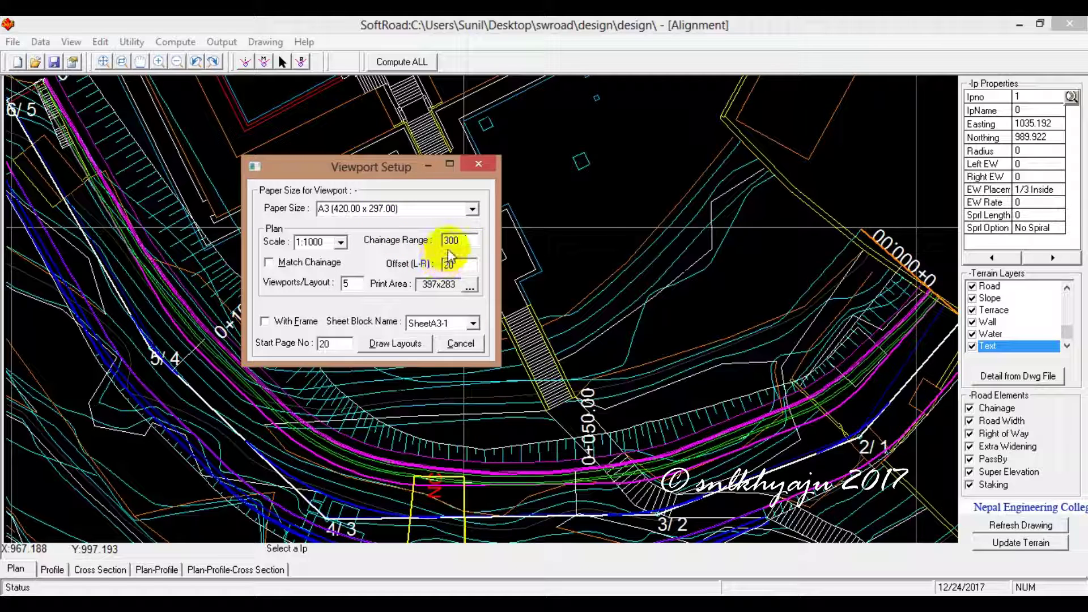
- Enable Match Chainage, start numbering at page 1, and draw the layouts into AutoCAD
{"action": "left_click", "coordinate": [275, 261]}
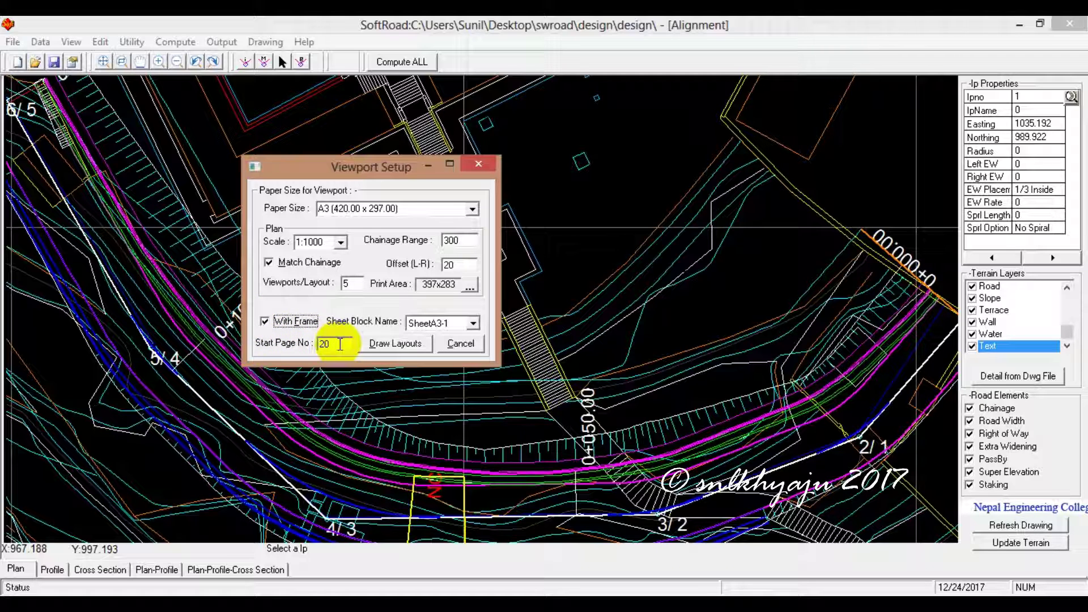
{"action": "left_click_drag", "start_coordinate": [334, 344], "coordinate": [306, 344]}
{"action": "type", "text": "1"}
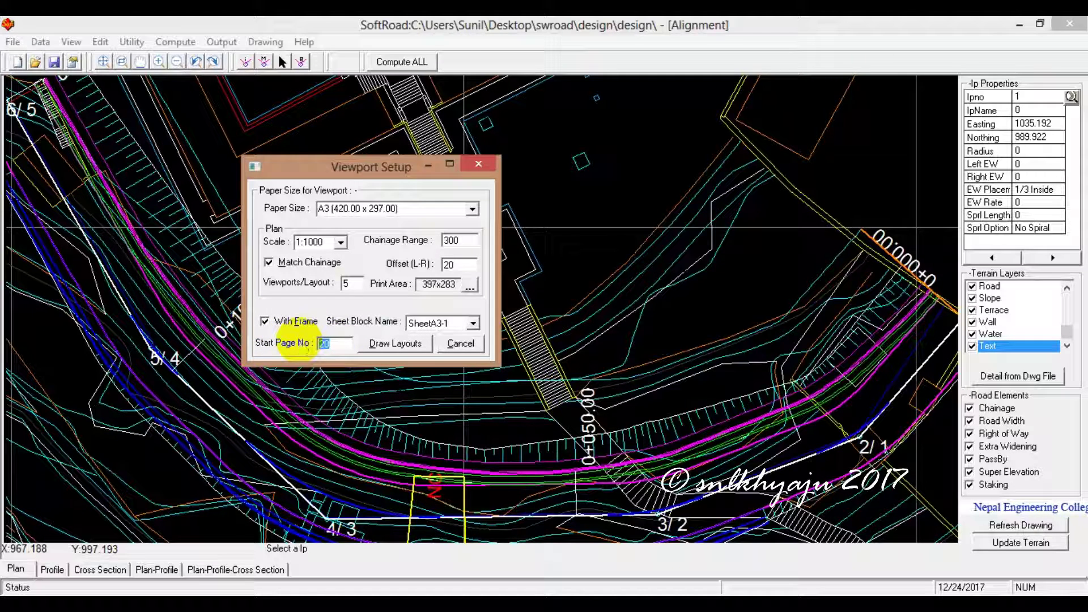
{"action": "left_click", "coordinate": [394, 344]}
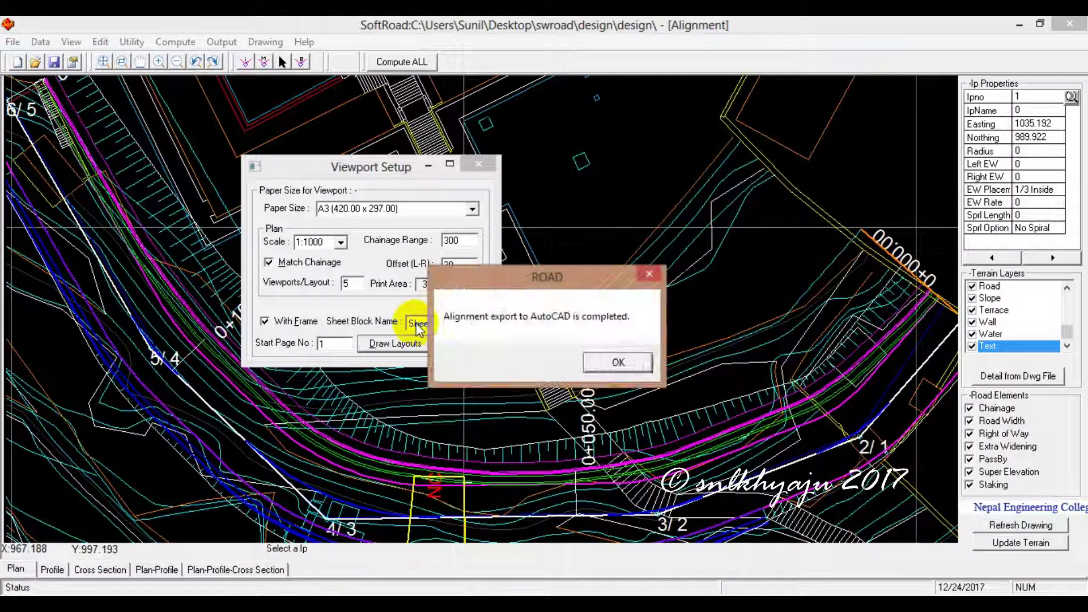
{"action": "left_click", "coordinate": [615, 361]}
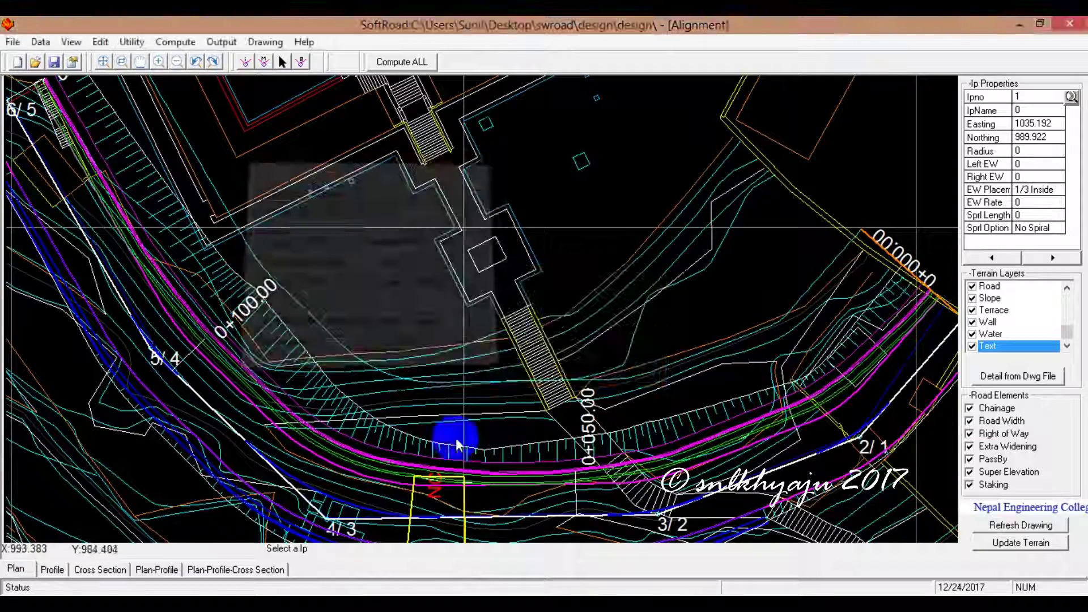
{"action": "left_click", "coordinate": [176, 590]}
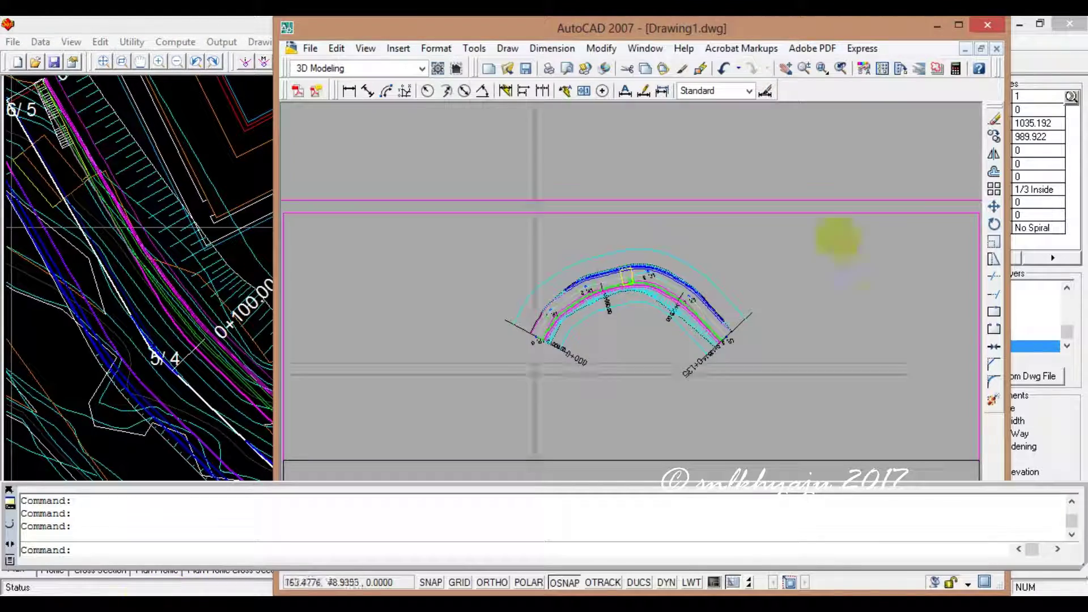
- Maximize AutoCAD, switch to Model space and zoom extents to see IPs 0 to 5
{"action": "left_click", "coordinate": [959, 25]}
{"action": "left_click", "coordinate": [435, 588]}
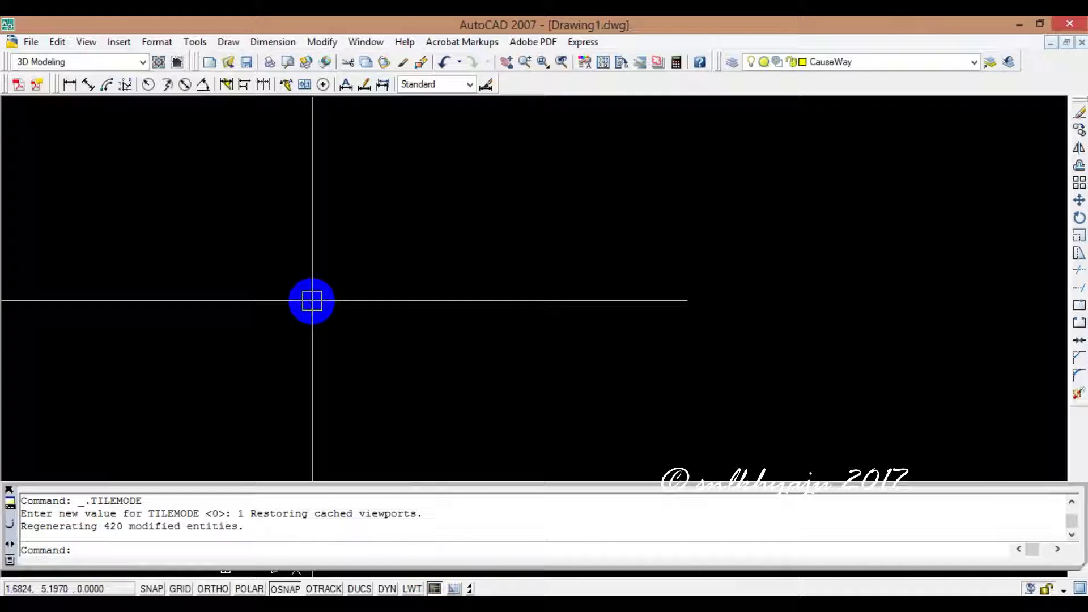
{"action": "type", "text": "z"}
{"action": "key", "text": "Return"}
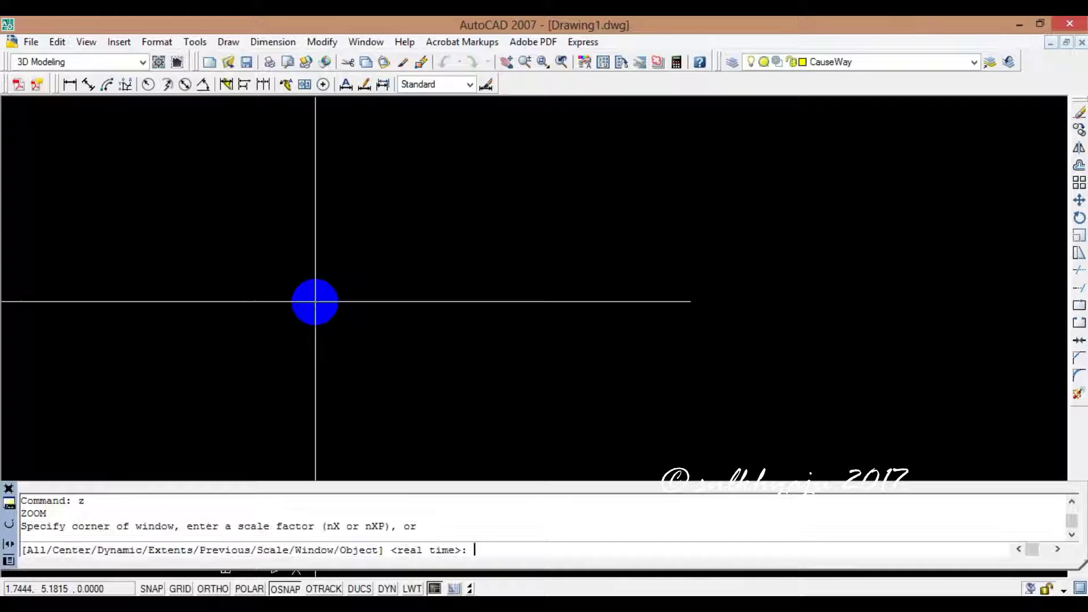
{"action": "type", "text": "e"}
{"action": "key", "text": "Return"}
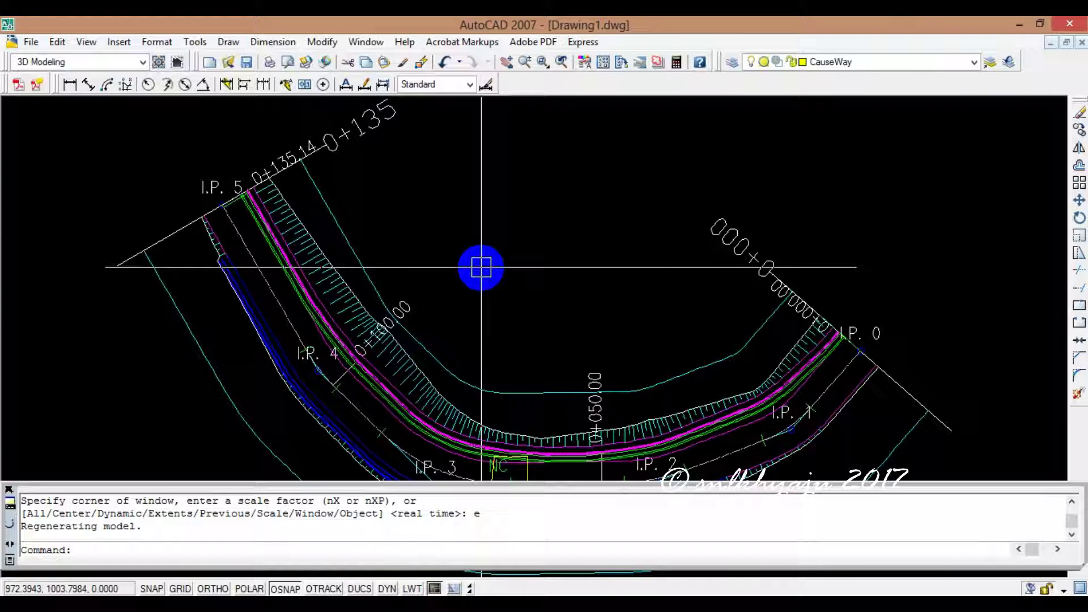
{"action": "scroll", "coordinate": [478, 283], "scroll_direction": "down", "scroll_amount": 2}
{"action": "scroll", "coordinate": [529, 434], "scroll_direction": "up", "scroll_amount": 2}
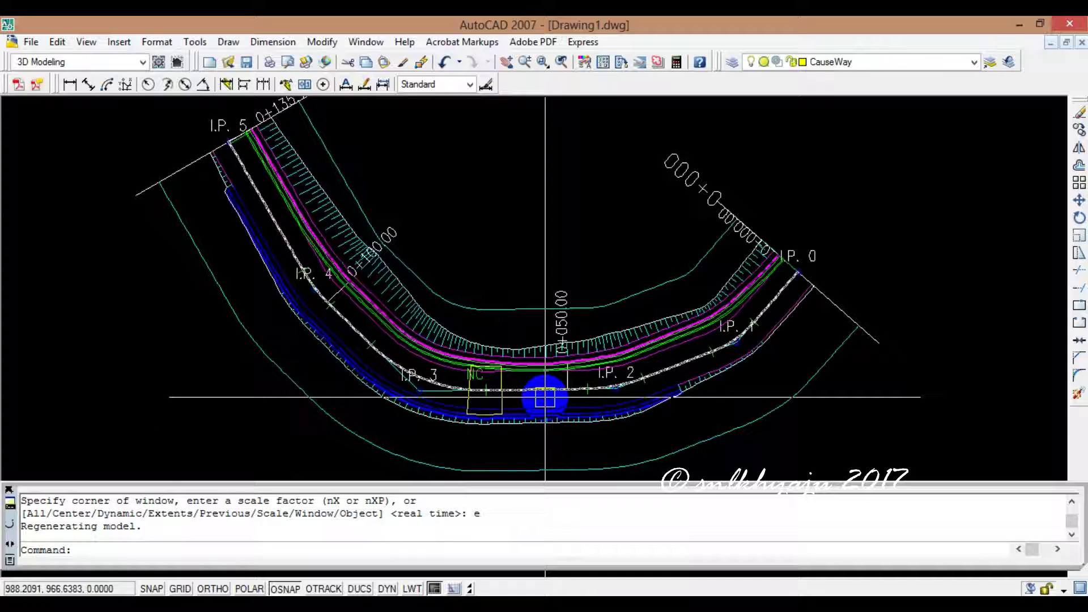
{"action": "scroll", "coordinate": [545, 397], "scroll_direction": "down", "scroll_amount": 2}
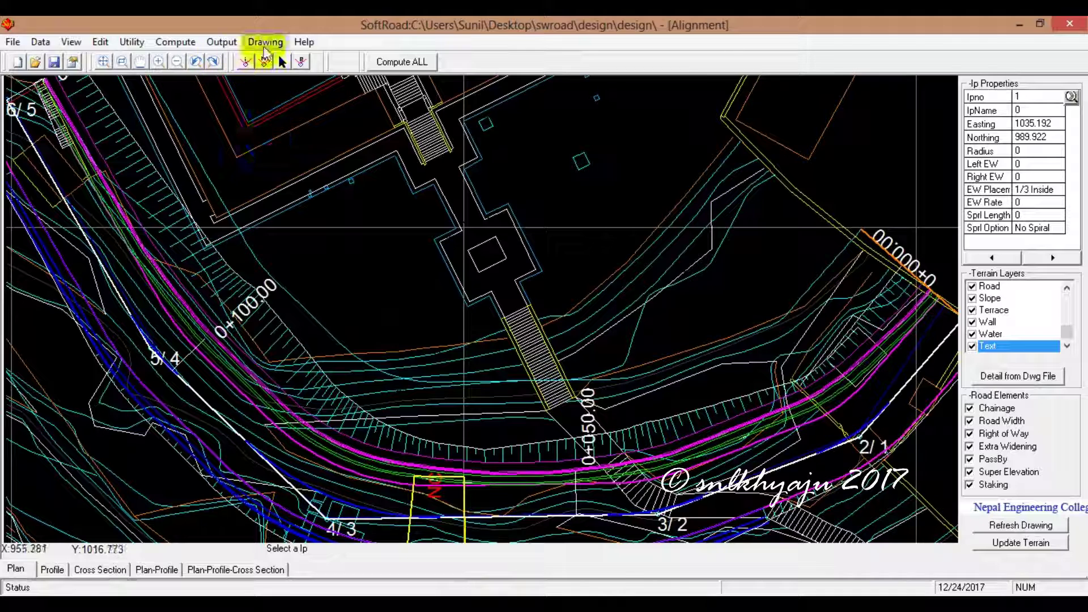
- Choose Drawing > Profile to open the PRO-01 profile drawing settings
{"action": "left_click", "coordinate": [268, 43]}
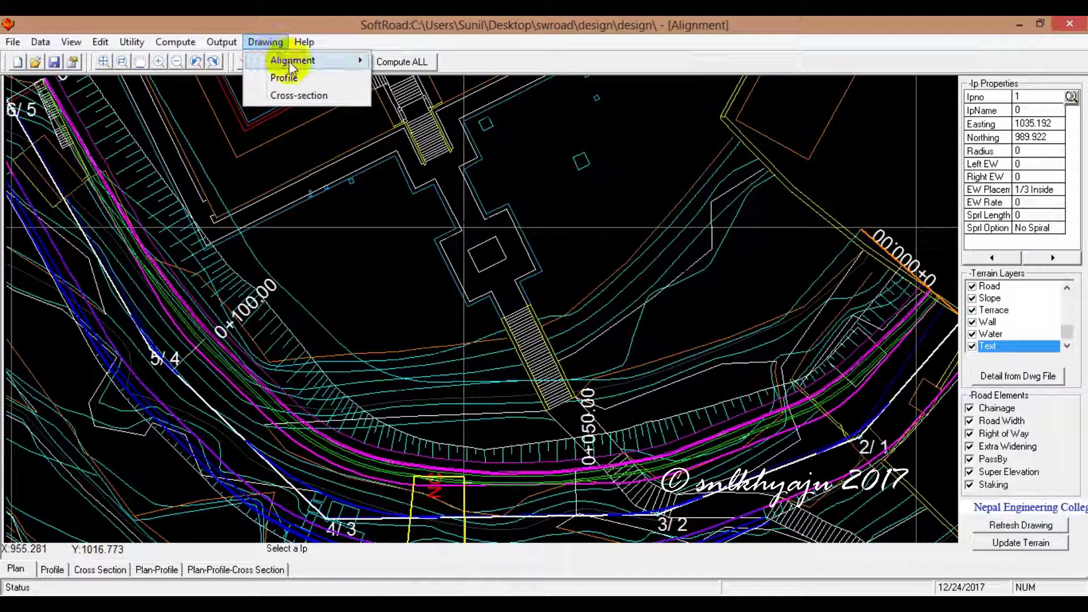
{"action": "mouse_move", "coordinate": [294, 60]}
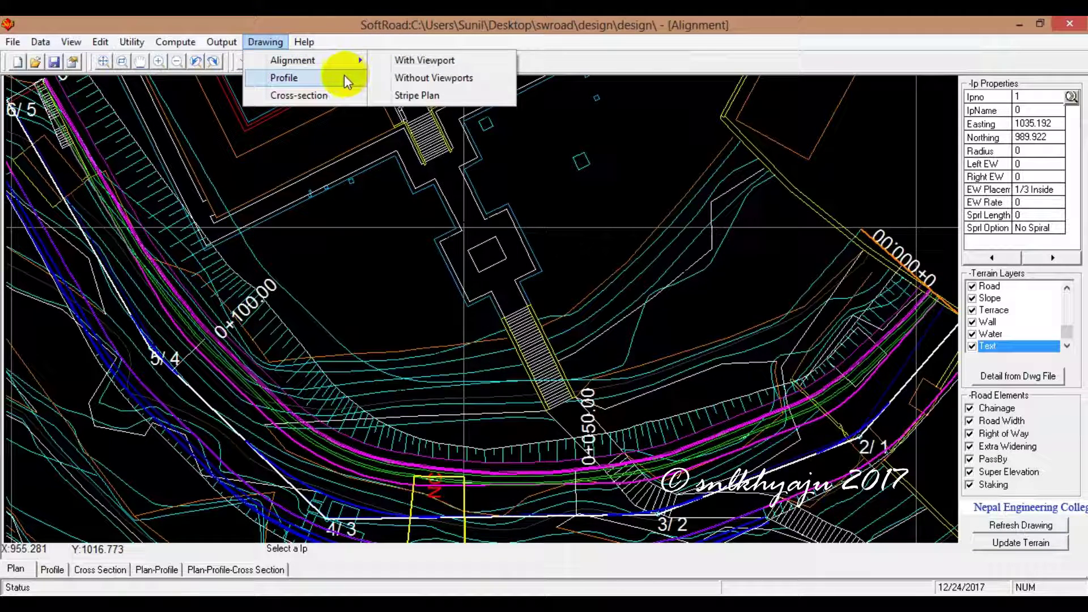
{"action": "left_click", "coordinate": [344, 76]}
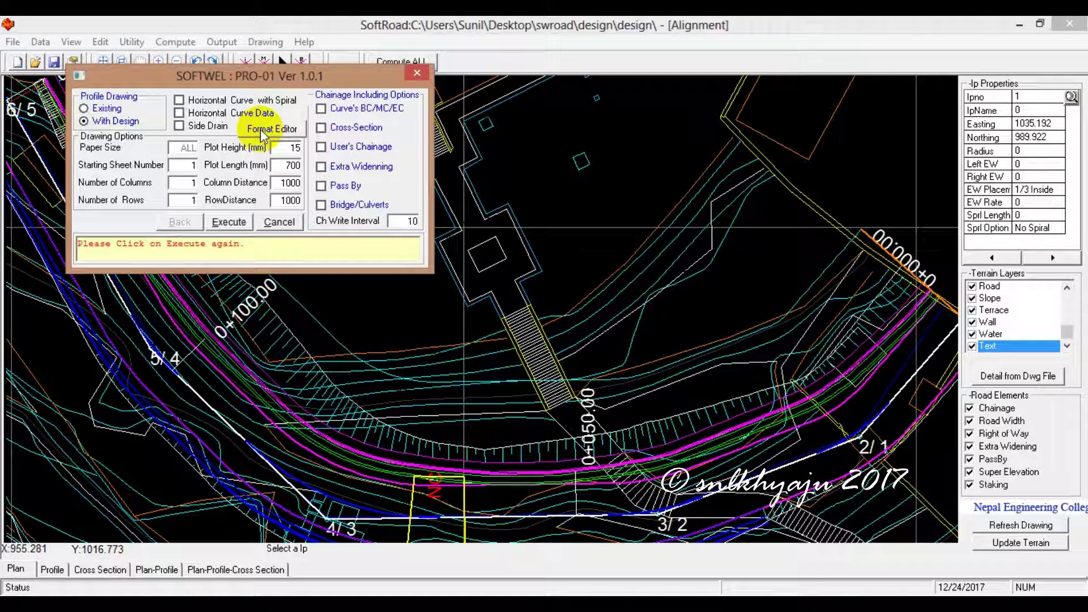
- Add DESIGN LEVEL, EXISTING LEVEL and CHAINAGE(Km) rows to the profile table format
{"action": "left_click", "coordinate": [260, 130]}
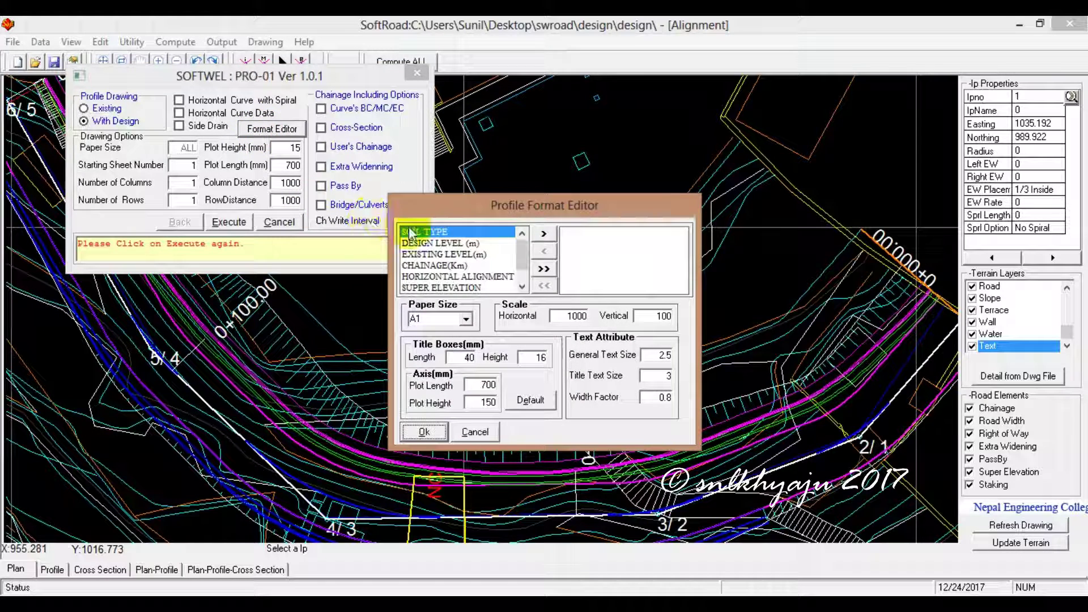
{"action": "left_click", "coordinate": [442, 243]}
{"action": "left_click", "coordinate": [545, 237]}
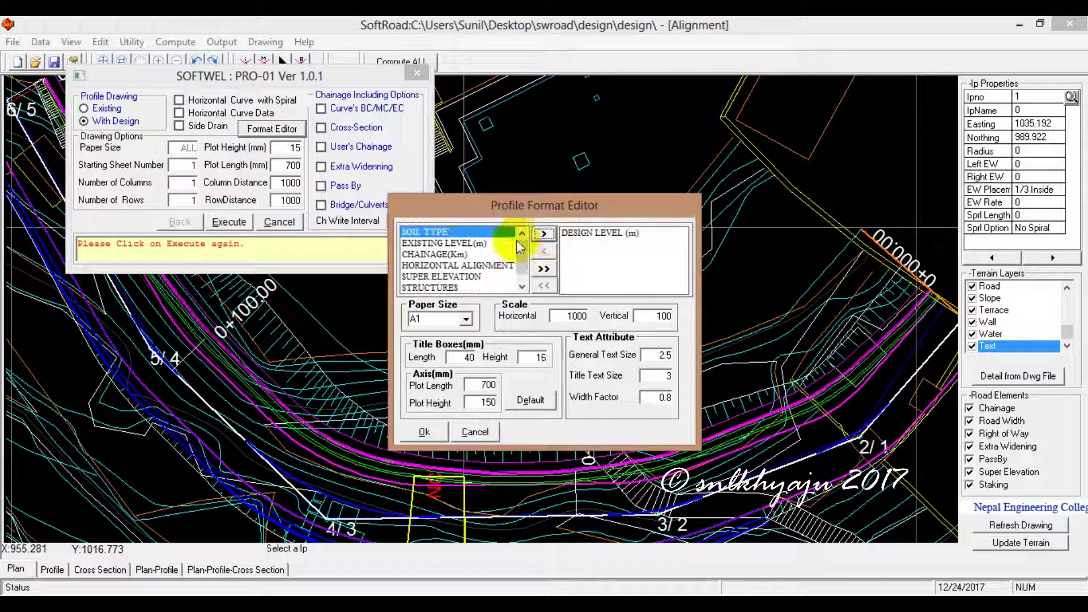
{"action": "left_click", "coordinate": [544, 237]}
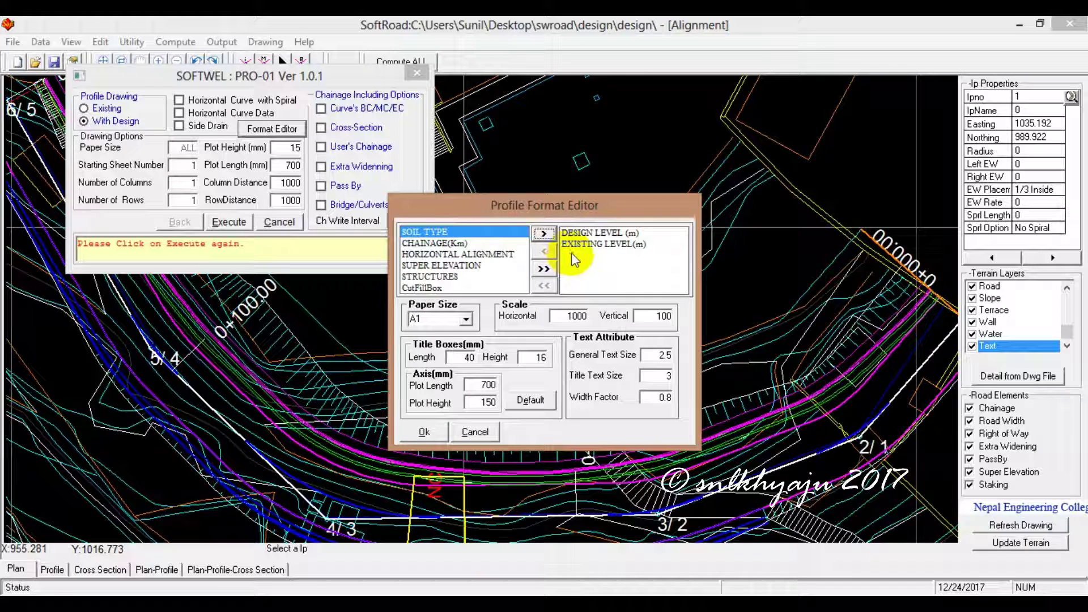
{"action": "left_click", "coordinate": [448, 243]}
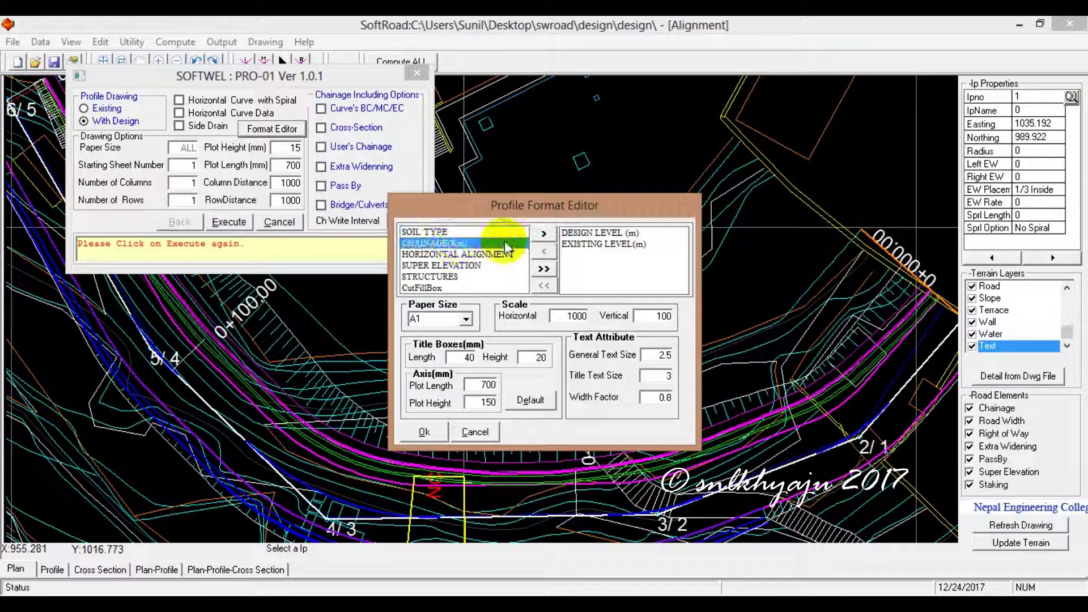
{"action": "left_click", "coordinate": [544, 235]}
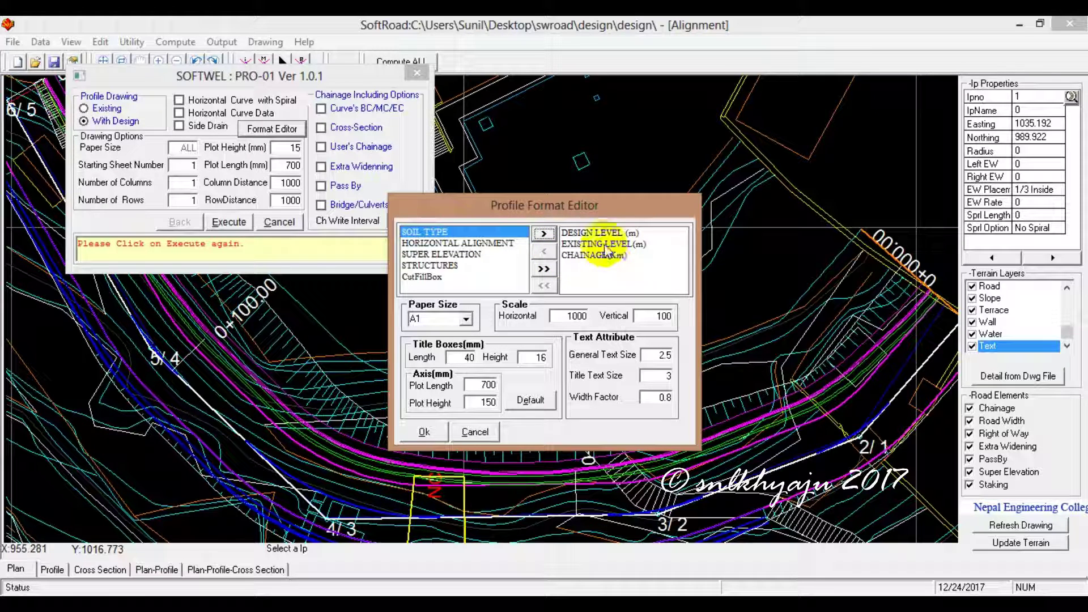
- Choose A3 paper, review vertical scale and title box values, and confirm the format
{"action": "left_click", "coordinate": [467, 322]}
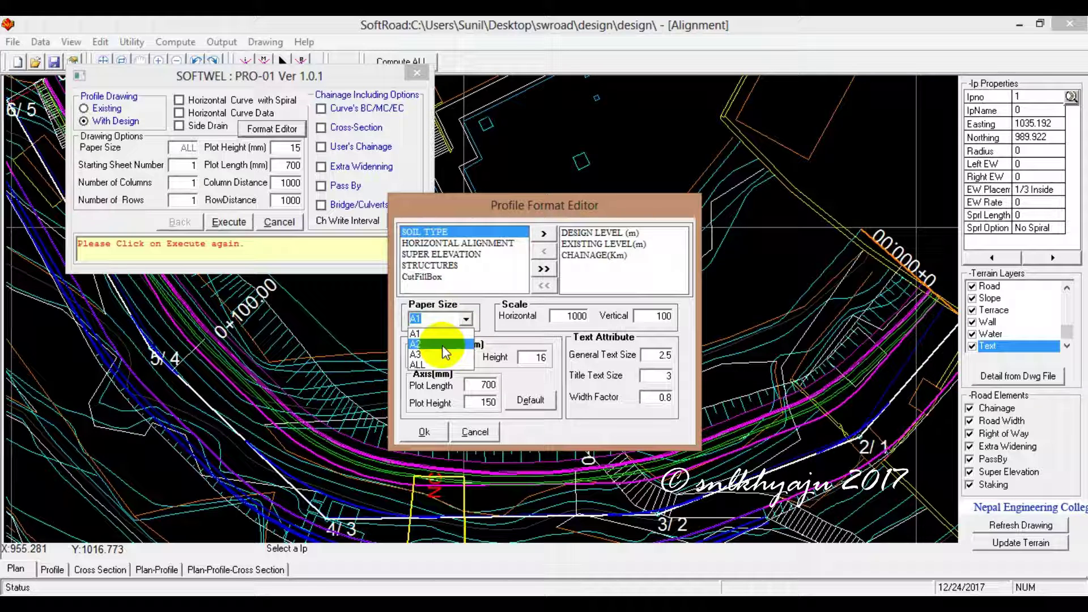
{"action": "left_click", "coordinate": [444, 356]}
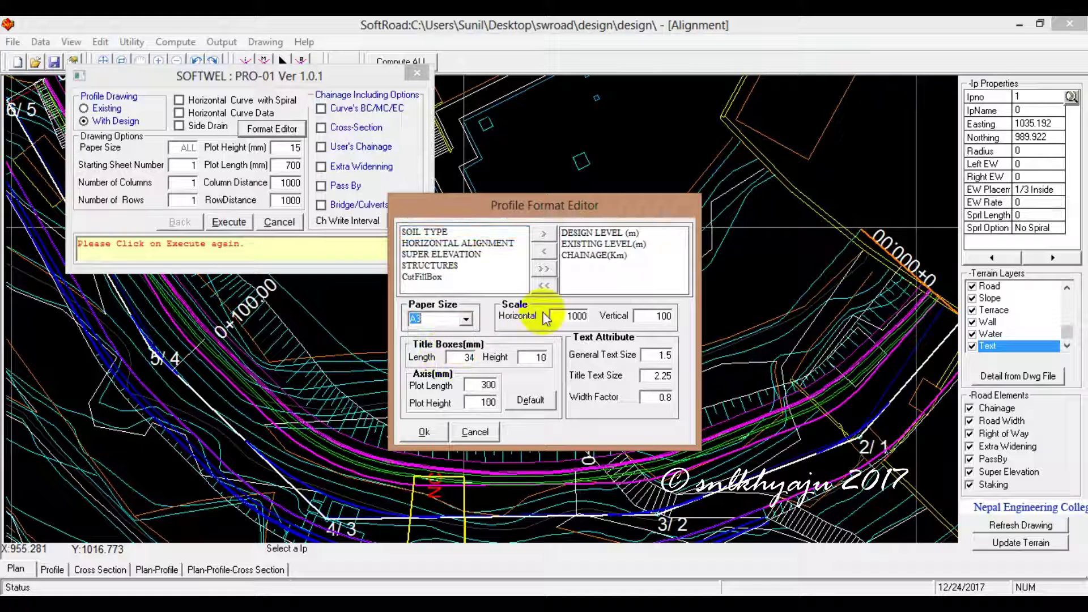
{"action": "double_click", "coordinate": [662, 316]}
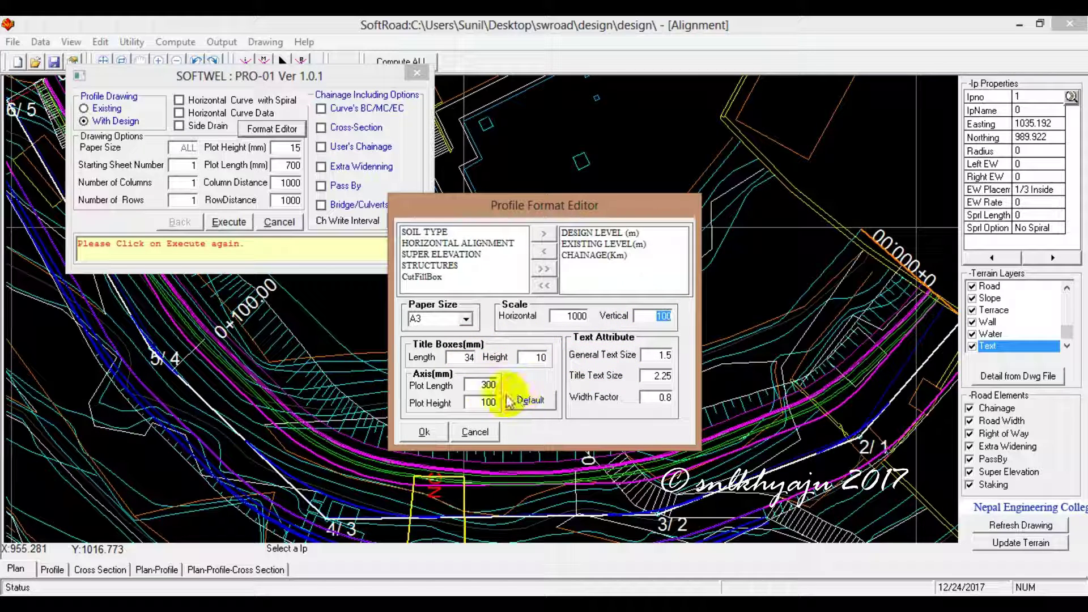
{"action": "double_click", "coordinate": [467, 357]}
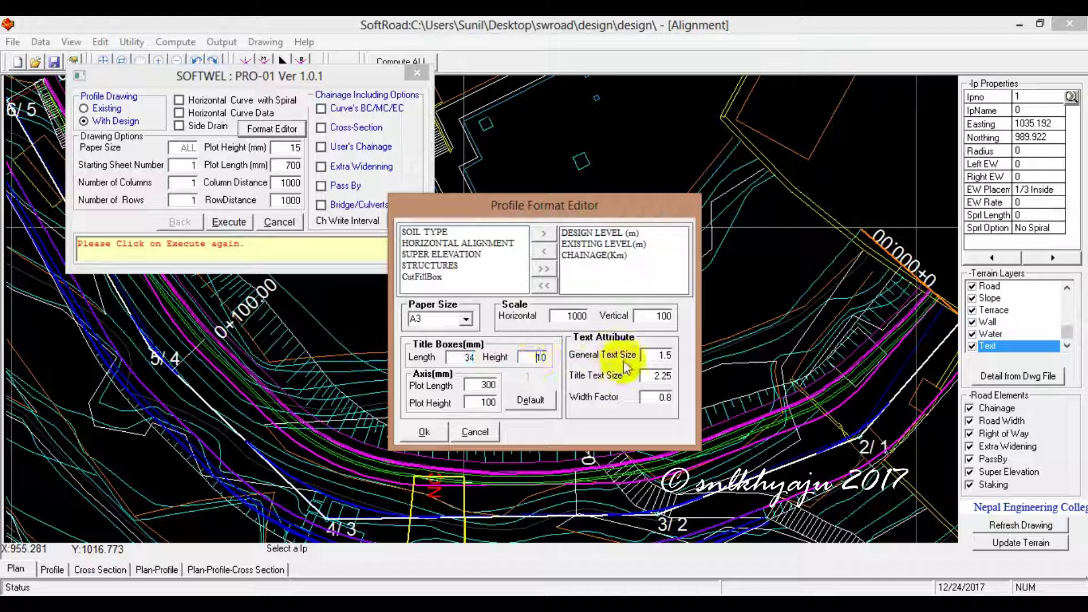
{"action": "double_click", "coordinate": [656, 376]}
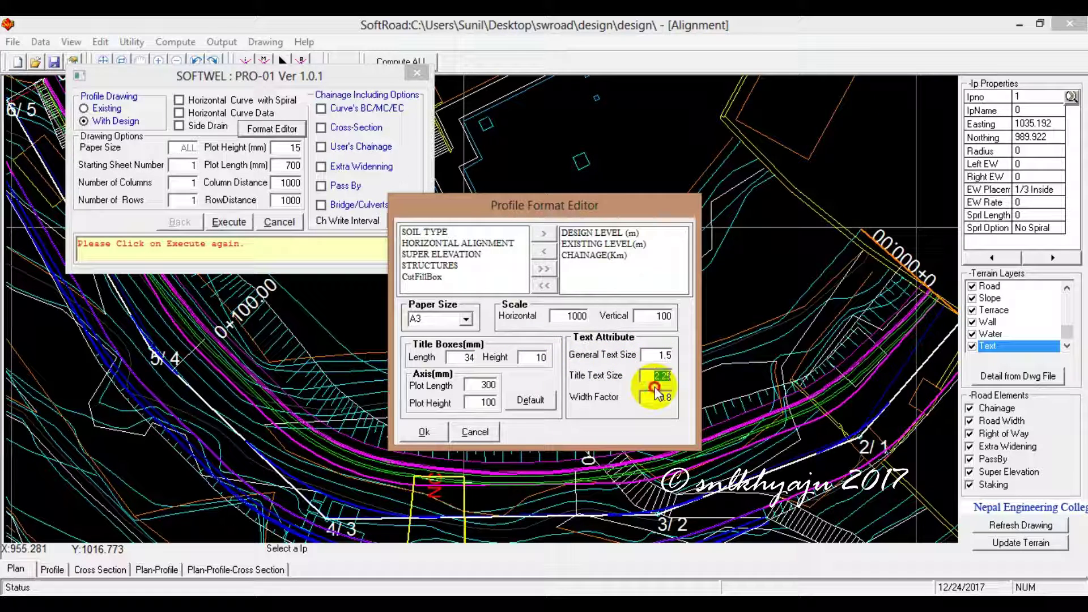
{"action": "left_click", "coordinate": [424, 432]}
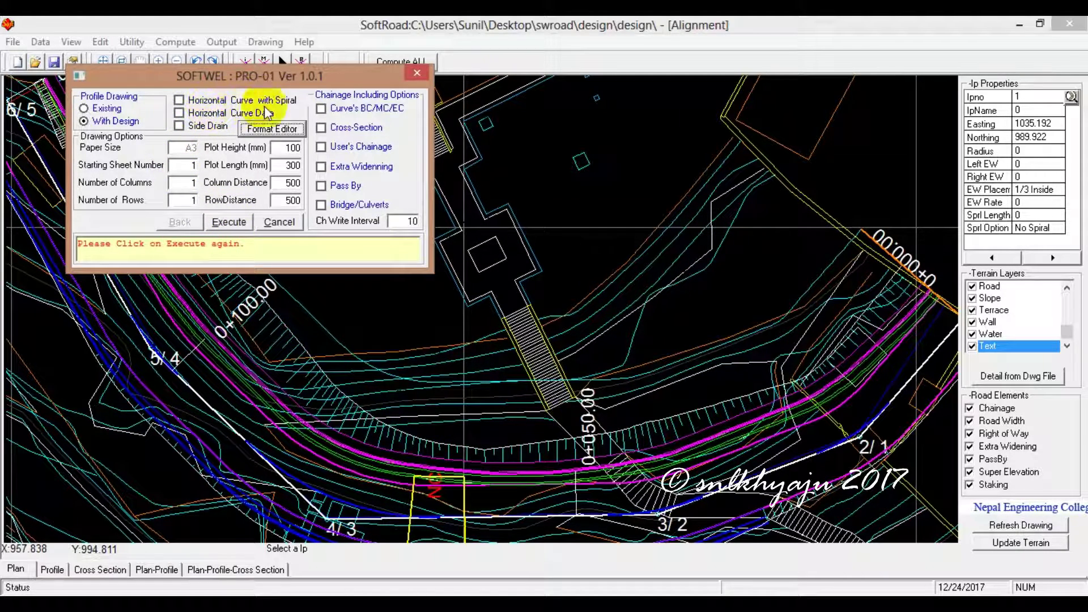
- Include horizontal curve data, set chainage write interval to 20, compute and draw the profile
{"action": "left_click", "coordinate": [179, 113]}
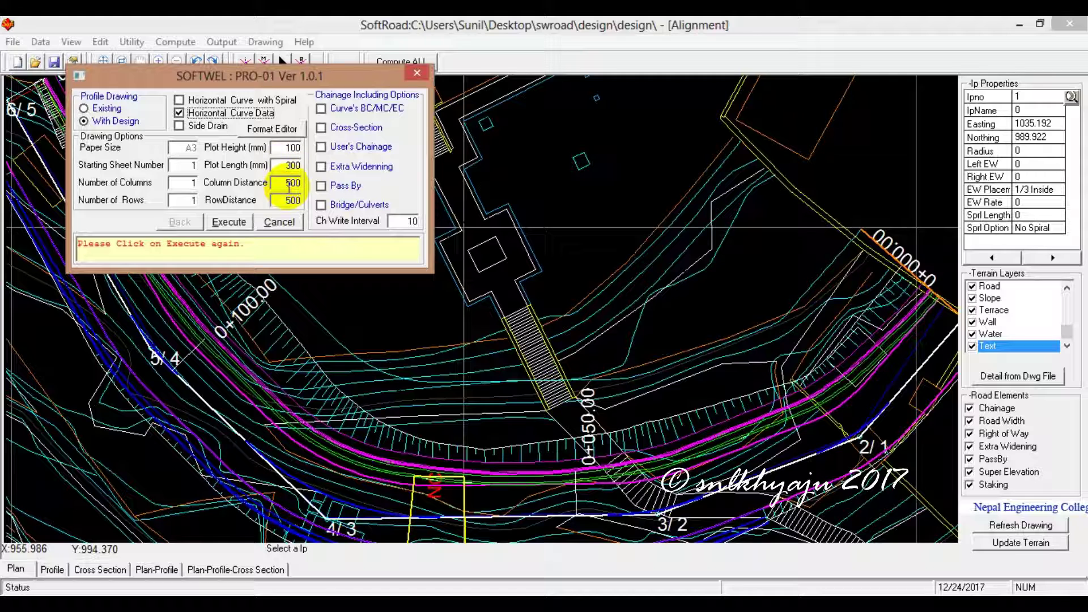
{"action": "double_click", "coordinate": [405, 221]}
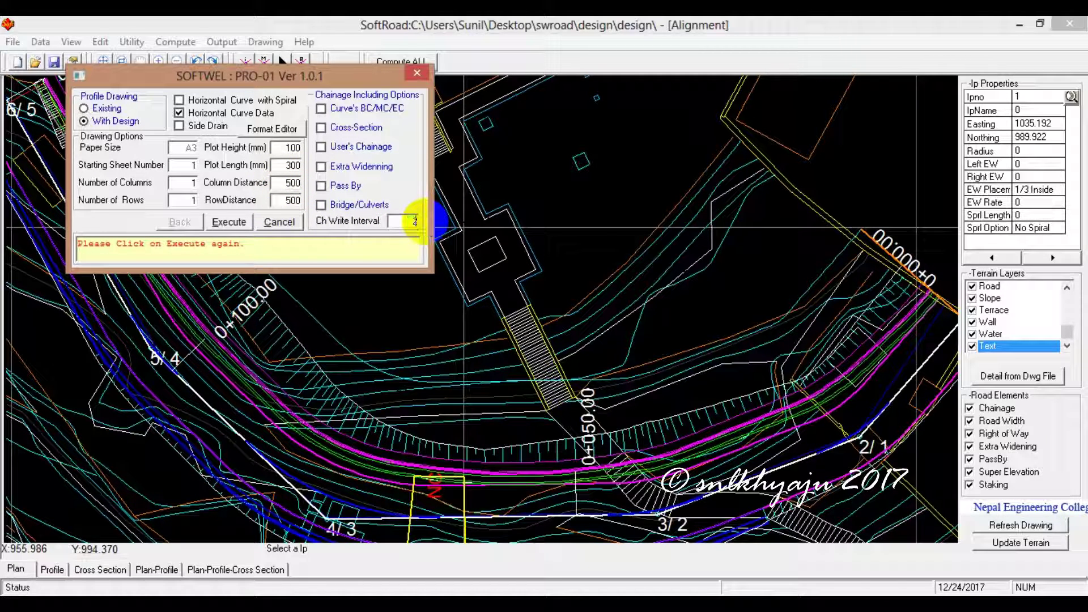
{"action": "type", "text": "20"}
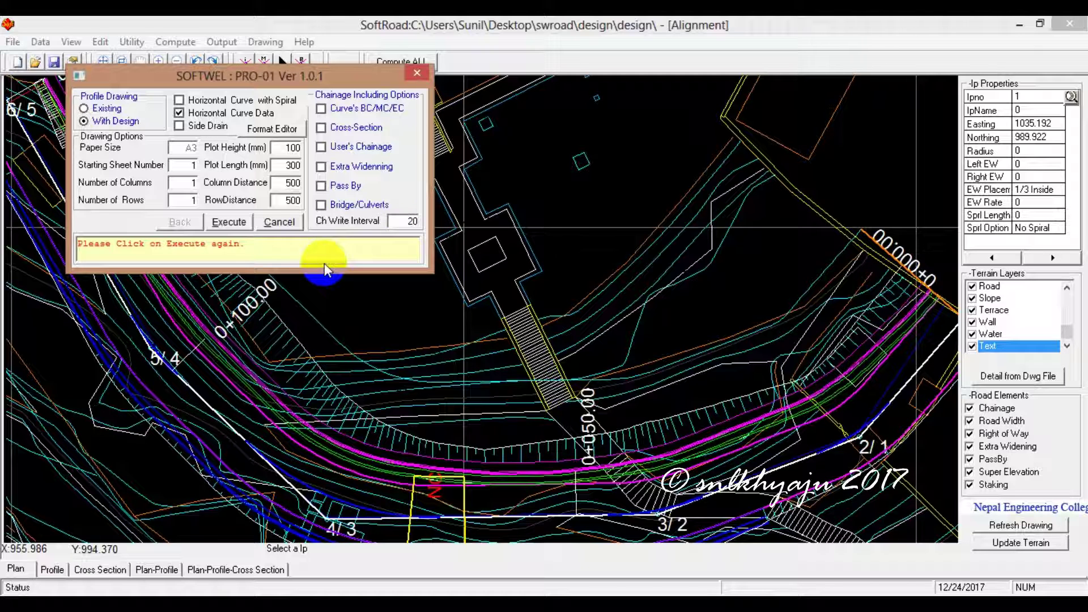
{"action": "left_click", "coordinate": [229, 225]}
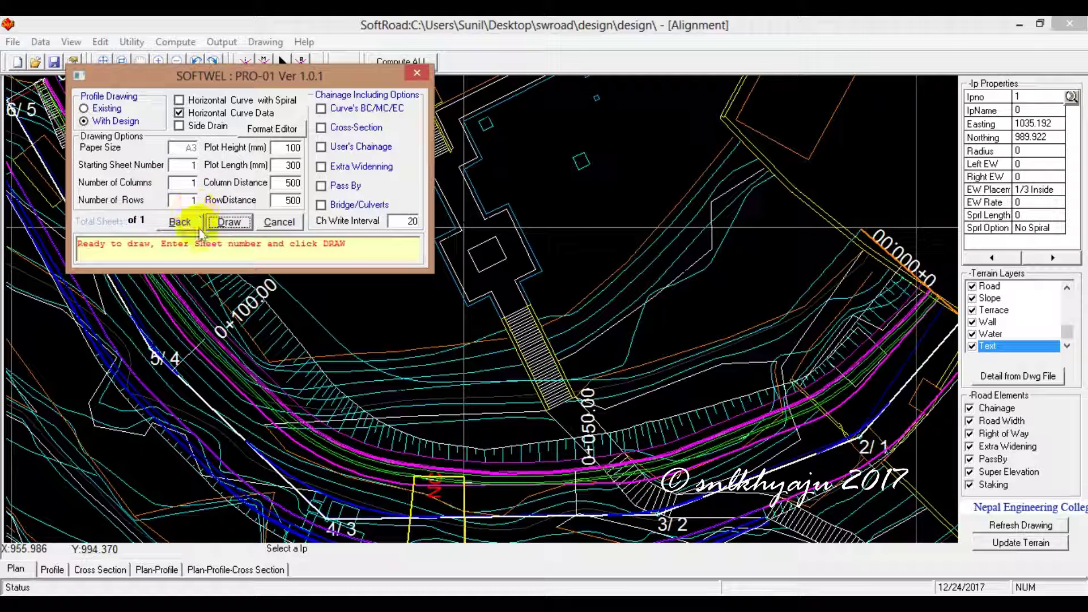
{"action": "left_click", "coordinate": [226, 222]}
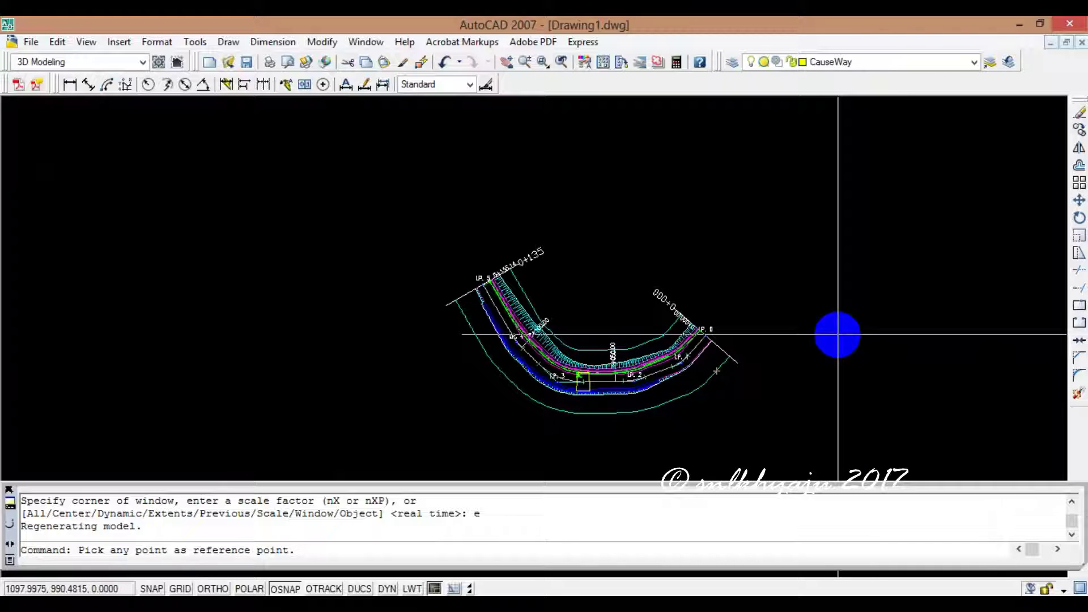
- Place the profile at a picked reference point, zoom extents and inspect the tables
{"action": "left_click", "coordinate": [838, 335]}
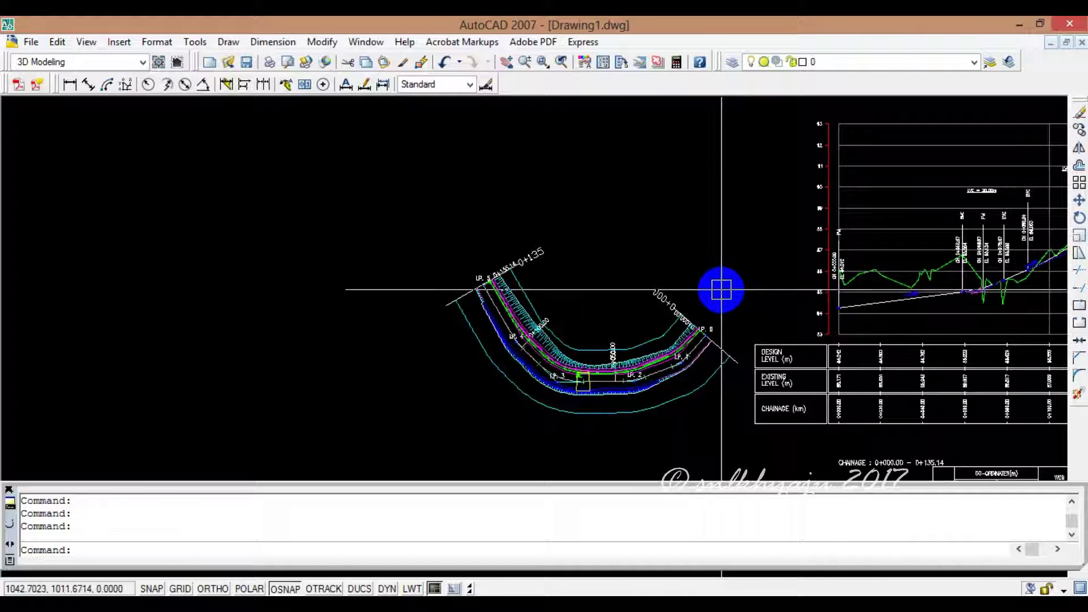
{"action": "type", "text": "z"}
{"action": "key", "text": "Return"}
{"action": "type", "text": "e"}
{"action": "key", "text": "Return"}
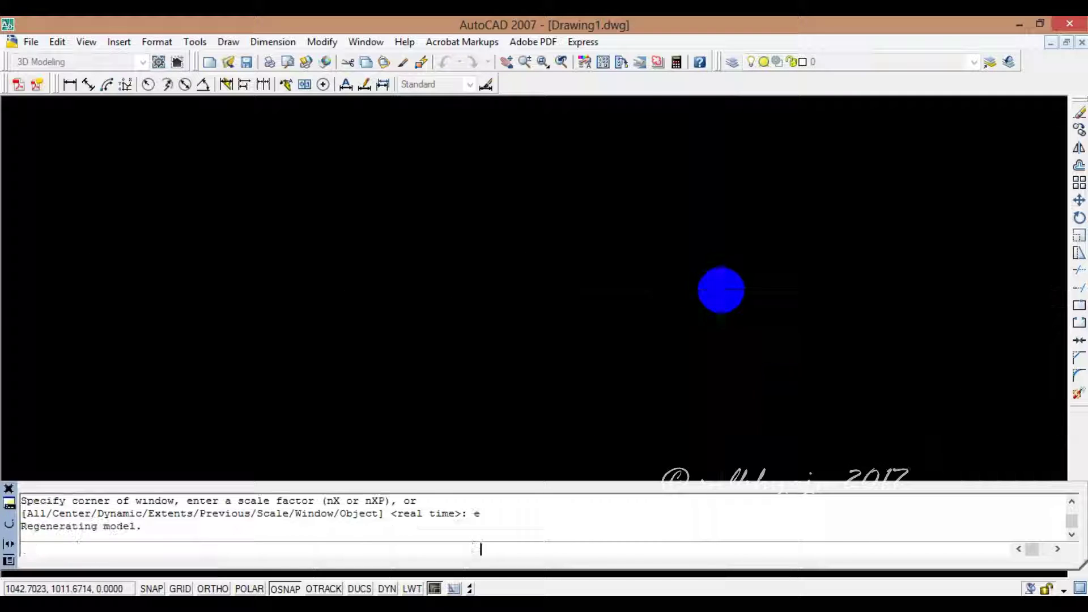
{"action": "scroll", "coordinate": [567, 352], "scroll_direction": "down", "scroll_amount": 4}
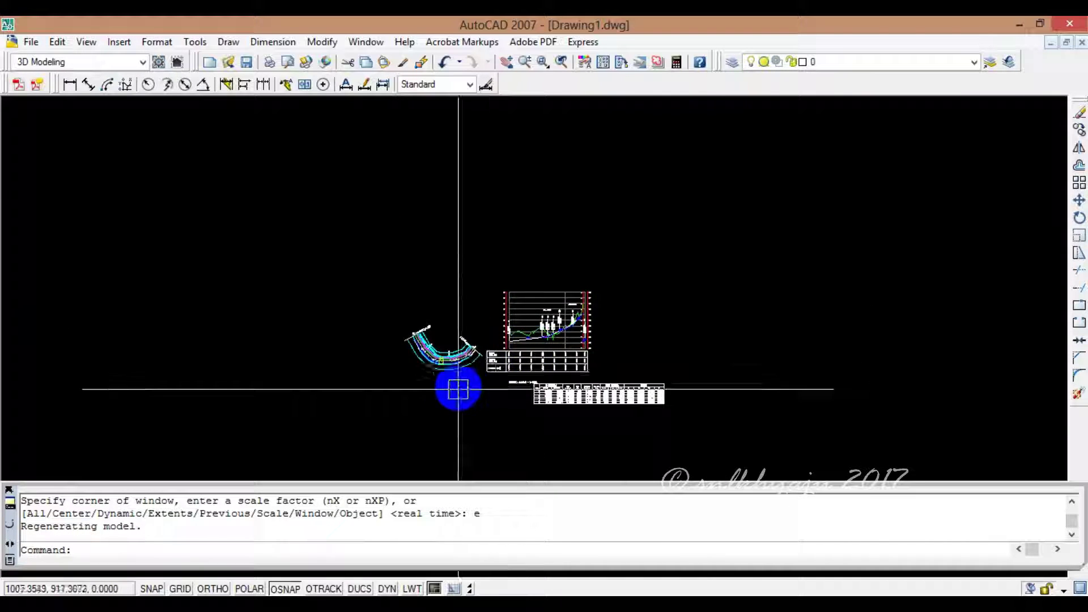
{"action": "scroll", "coordinate": [461, 383], "scroll_direction": "up", "scroll_amount": 6}
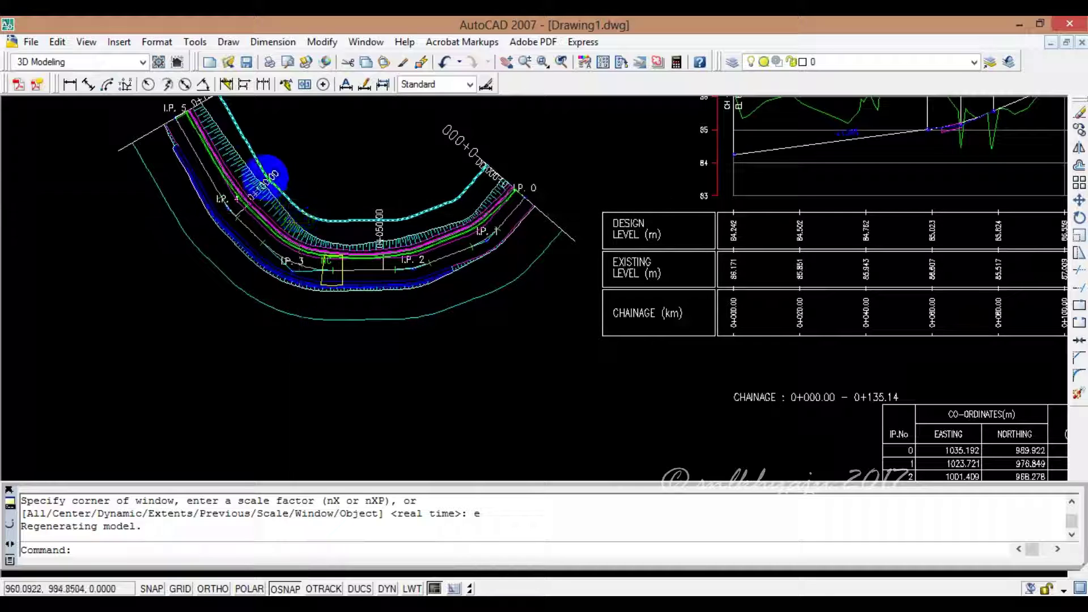
{"action": "scroll", "coordinate": [248, 172], "scroll_direction": "down", "scroll_amount": 2}
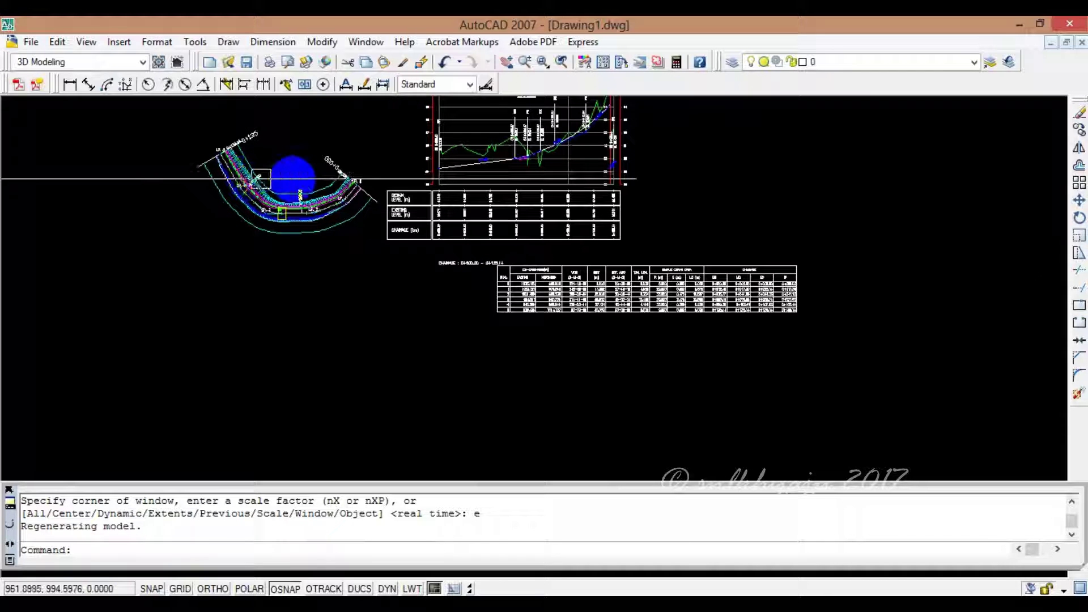
{"action": "scroll", "coordinate": [266, 181], "scroll_direction": "up", "scroll_amount": 3}
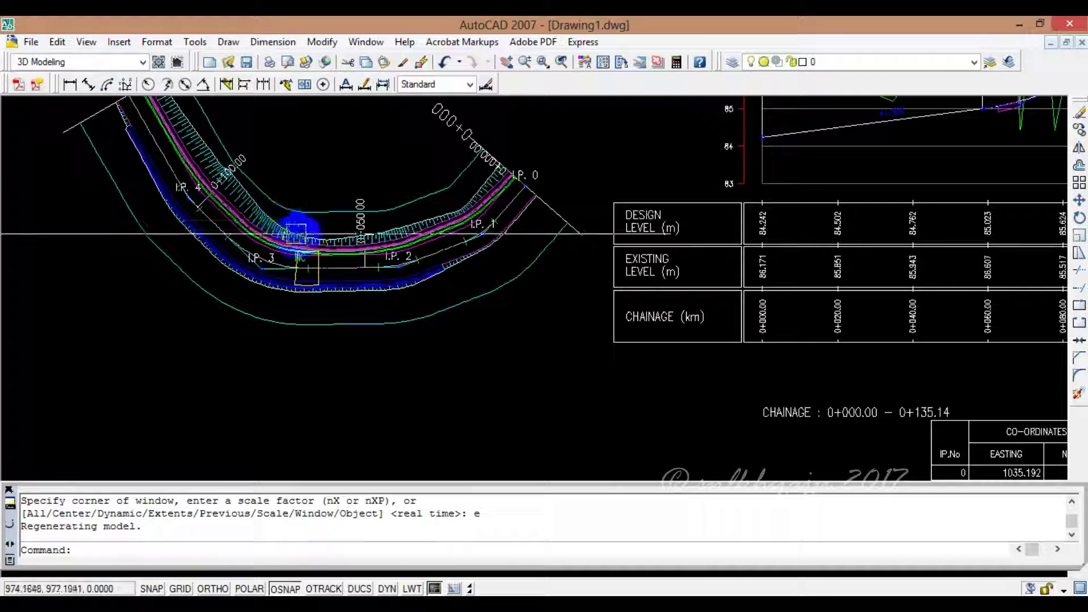
{"action": "scroll", "coordinate": [304, 235], "scroll_direction": "down", "scroll_amount": 4}
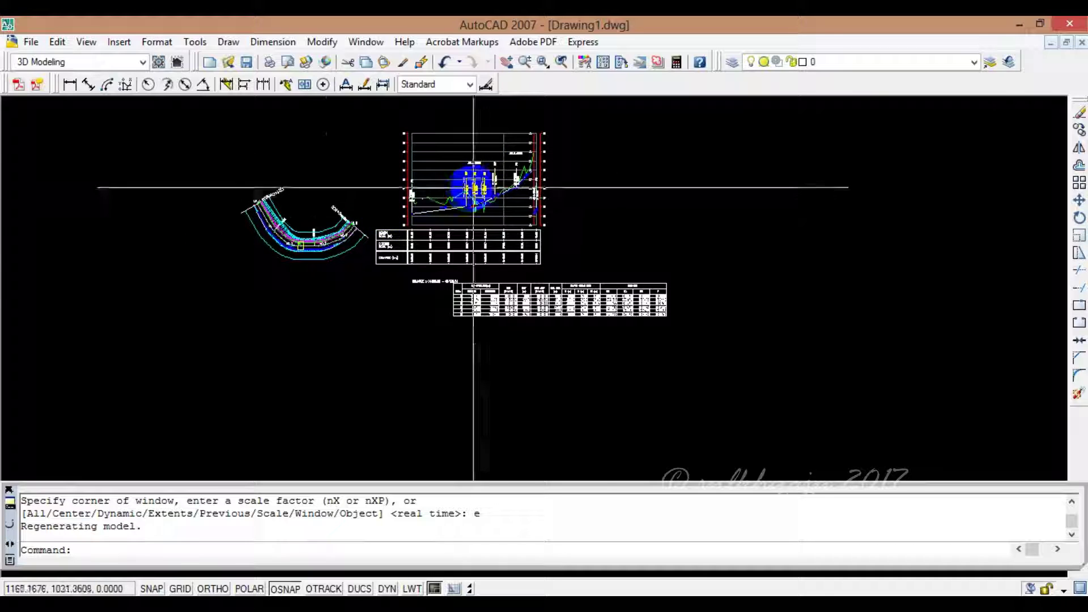
{"action": "scroll", "coordinate": [462, 183], "scroll_direction": "up", "scroll_amount": 3}
{"action": "scroll", "coordinate": [473, 186], "scroll_direction": "down", "scroll_amount": 1}
{"action": "scroll", "coordinate": [538, 244], "scroll_direction": "up", "scroll_amount": 3}
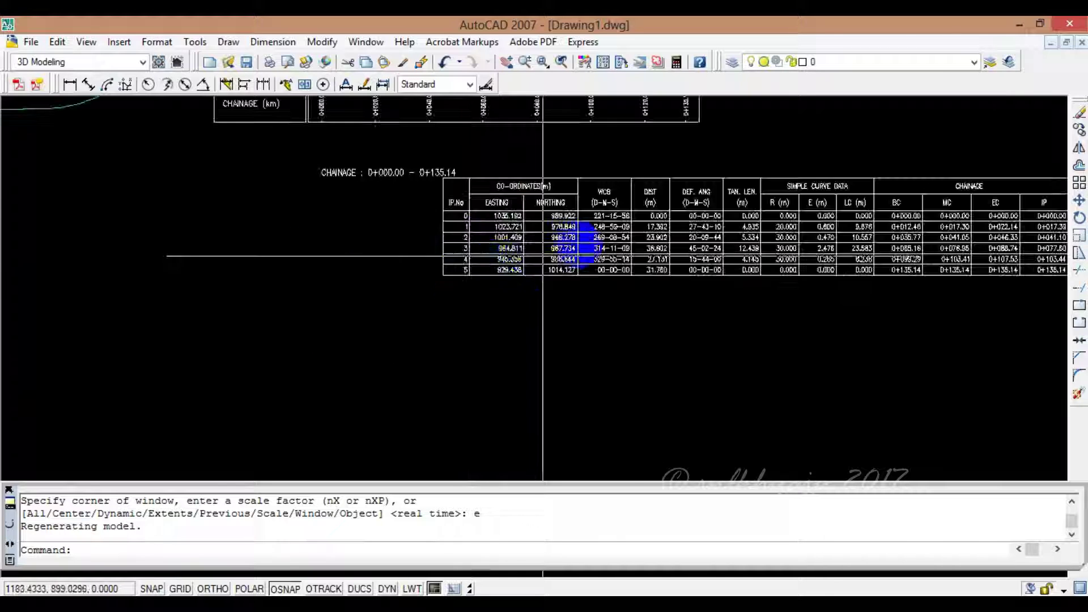
{"action": "scroll", "coordinate": [583, 201], "scroll_direction": "up", "scroll_amount": 3}
{"action": "scroll", "coordinate": [581, 203], "scroll_direction": "down", "scroll_amount": 3}
{"action": "scroll", "coordinate": [578, 198], "scroll_direction": "down", "scroll_amount": 3}
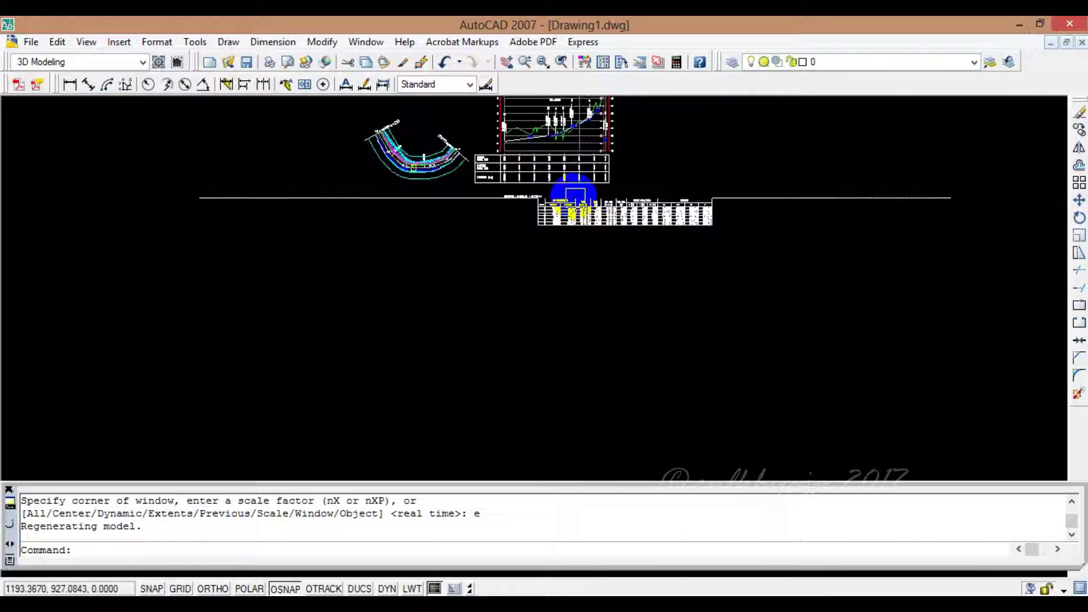
{"action": "scroll", "coordinate": [647, 170], "scroll_direction": "down", "scroll_amount": 3}
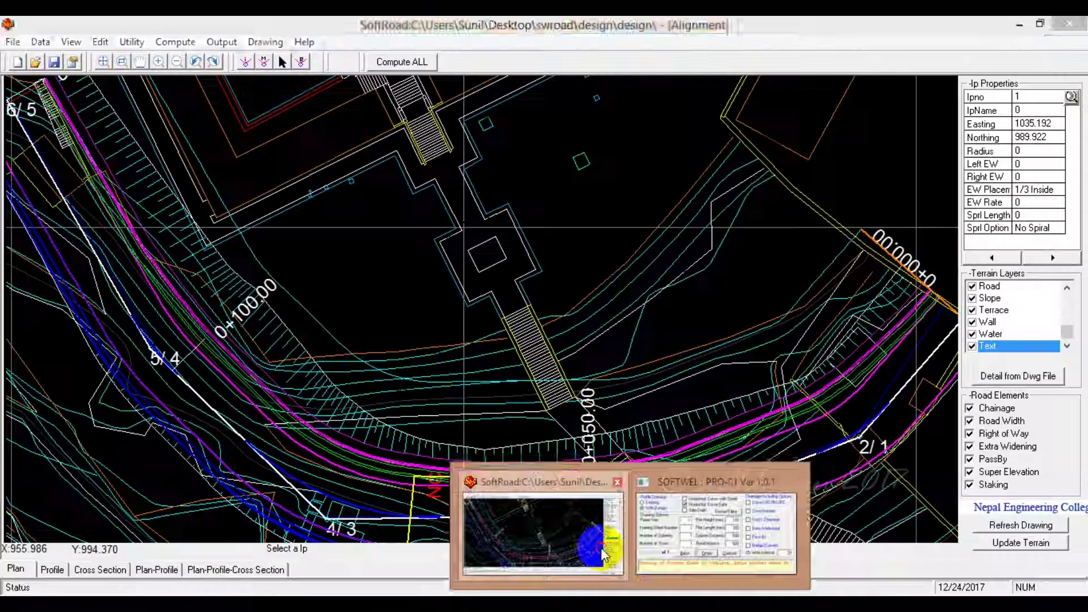
- Return to SoftRoad, close the finished PRO-01 dialog and open the Drawing menu
{"action": "left_click", "coordinate": [604, 552]}
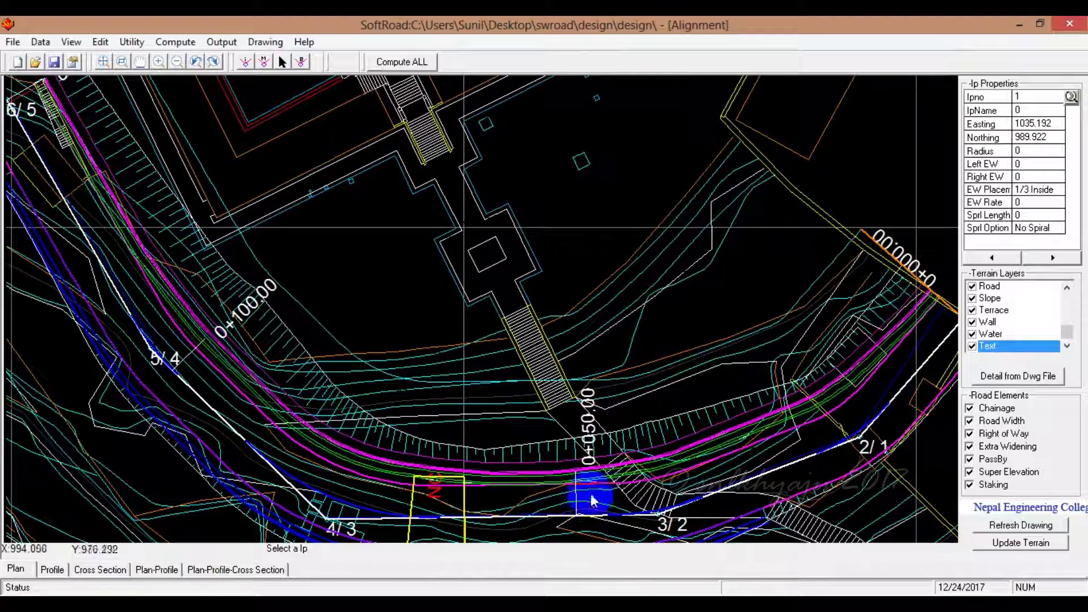
{"action": "left_click", "coordinate": [731, 539]}
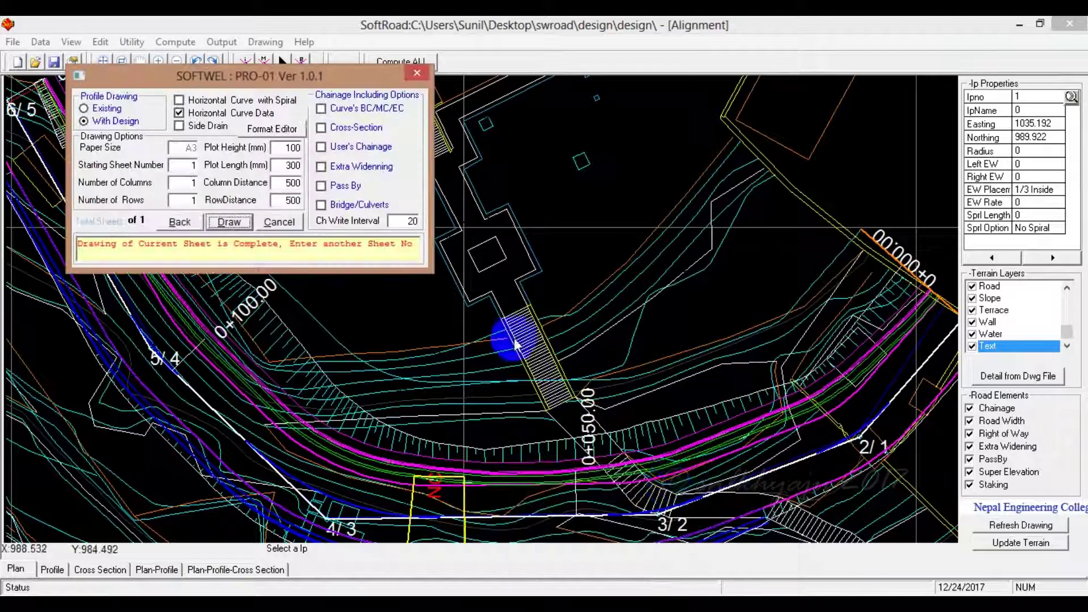
{"action": "left_click", "coordinate": [418, 73]}
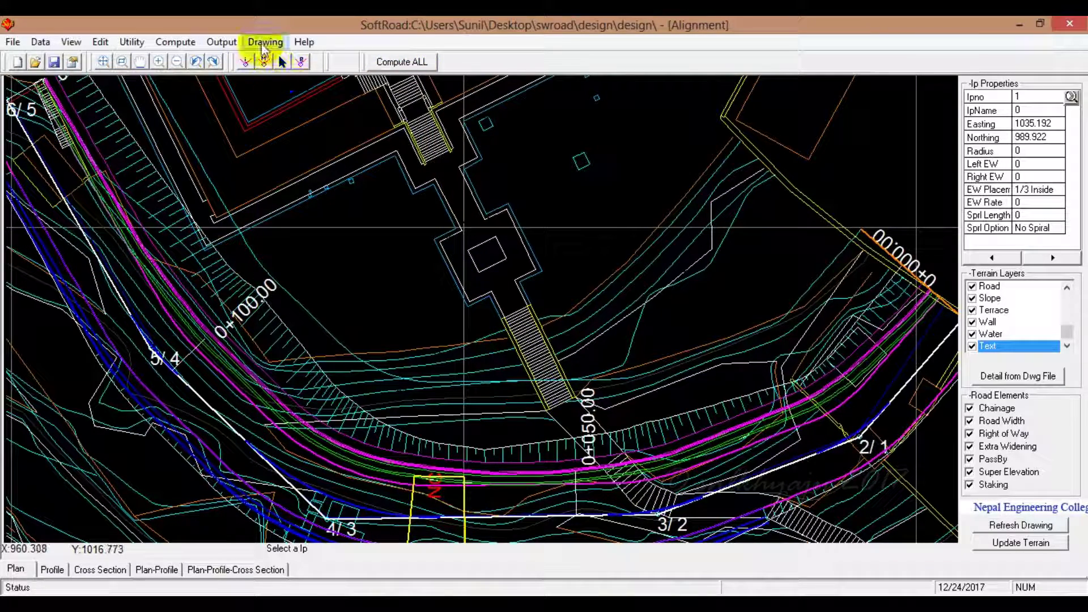
{"action": "left_click", "coordinate": [262, 44]}
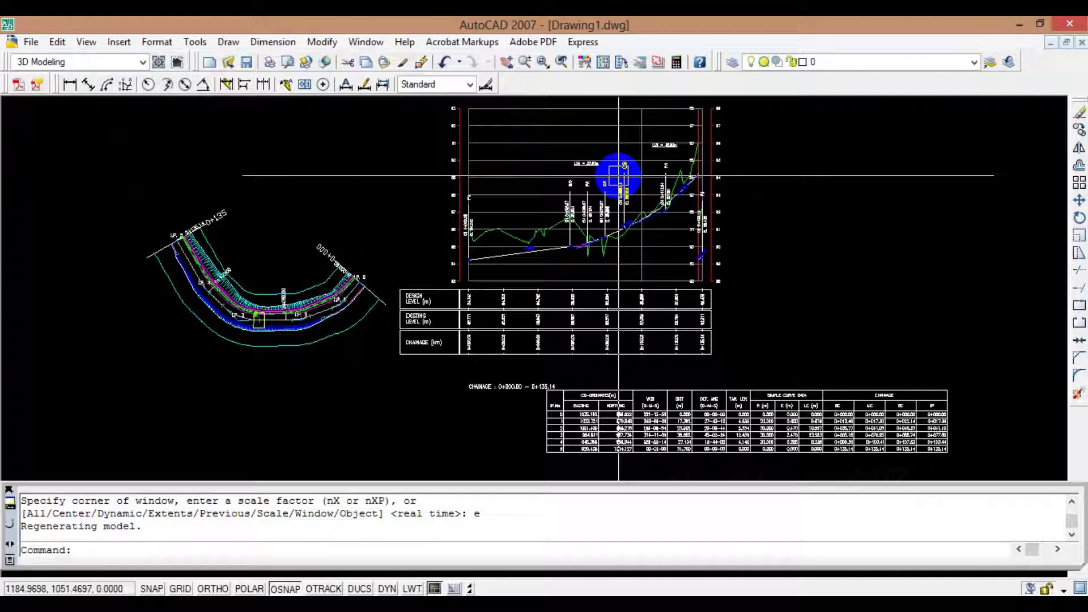
{"action": "scroll", "coordinate": [618, 174], "scroll_direction": "down", "scroll_amount": 2}
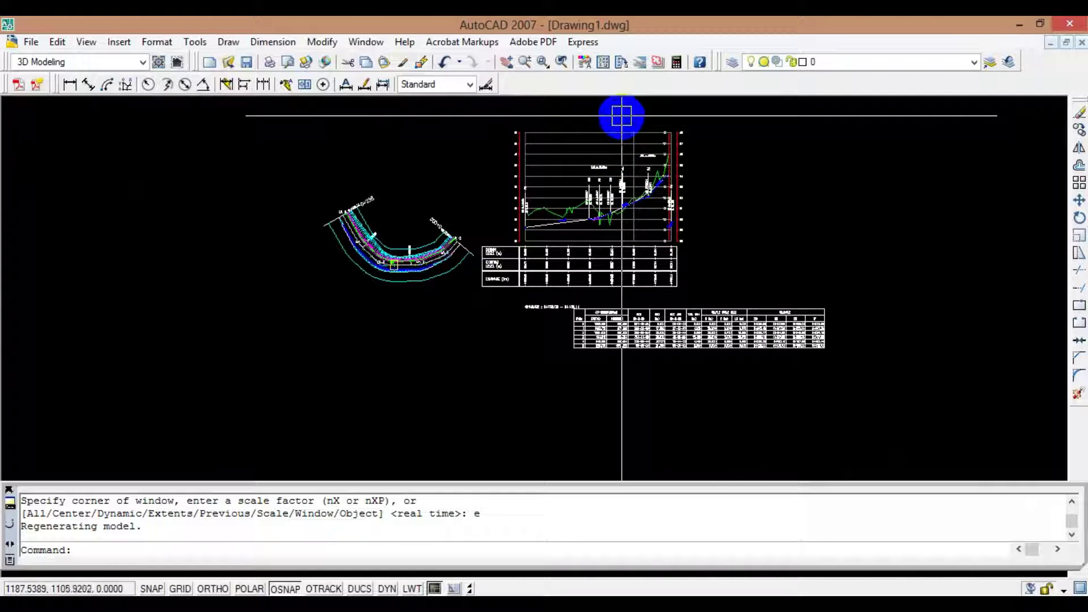
{"action": "scroll", "coordinate": [622, 116], "scroll_direction": "up", "scroll_amount": 3}
{"action": "scroll", "coordinate": [621, 116], "scroll_direction": "down", "scroll_amount": 4}
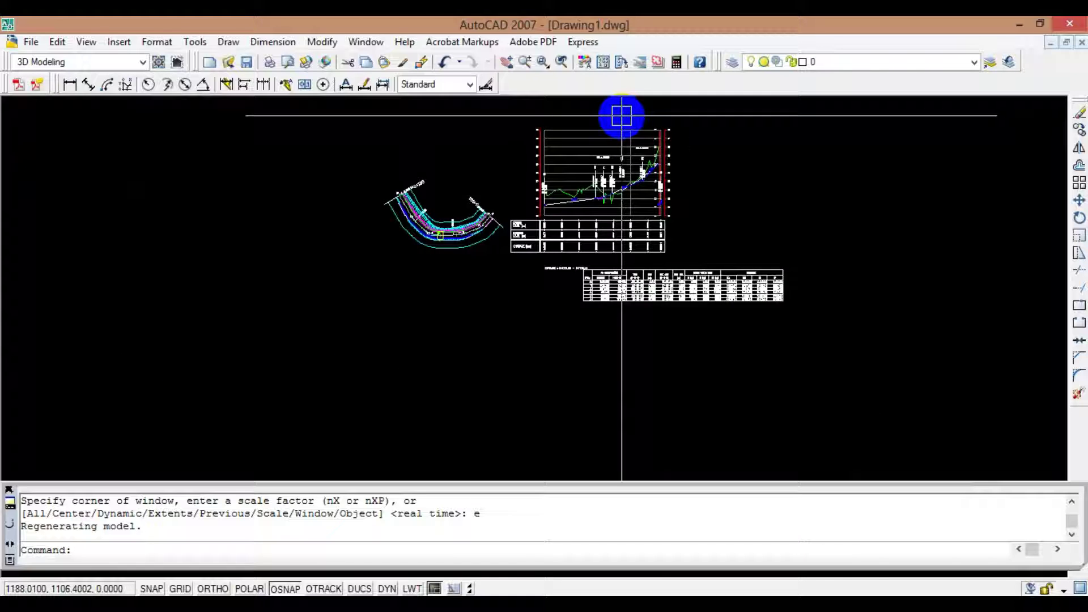
{"action": "scroll", "coordinate": [622, 116], "scroll_direction": "up", "scroll_amount": 2}
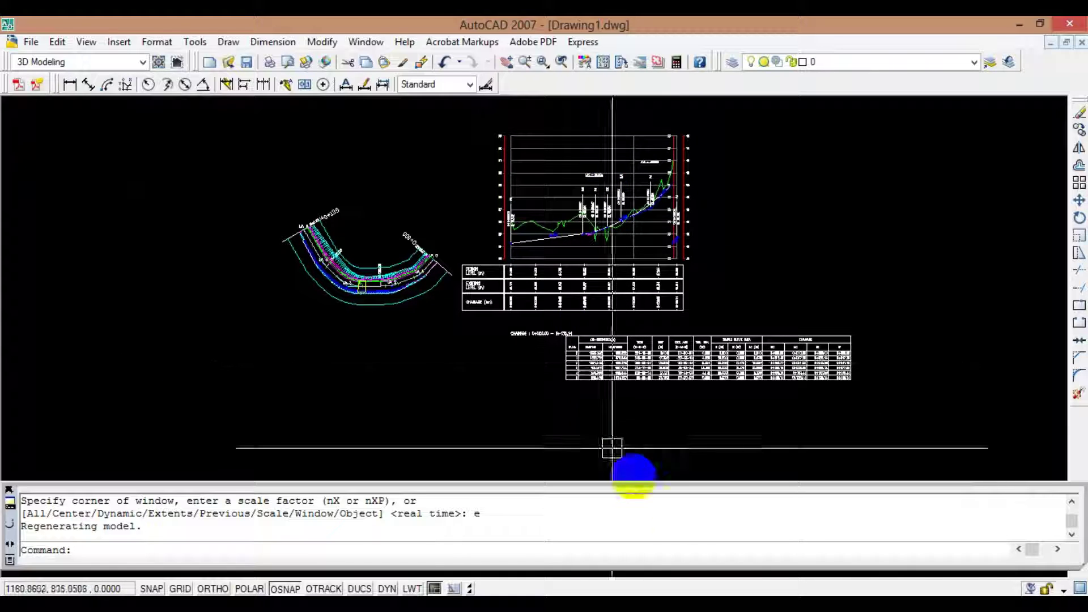